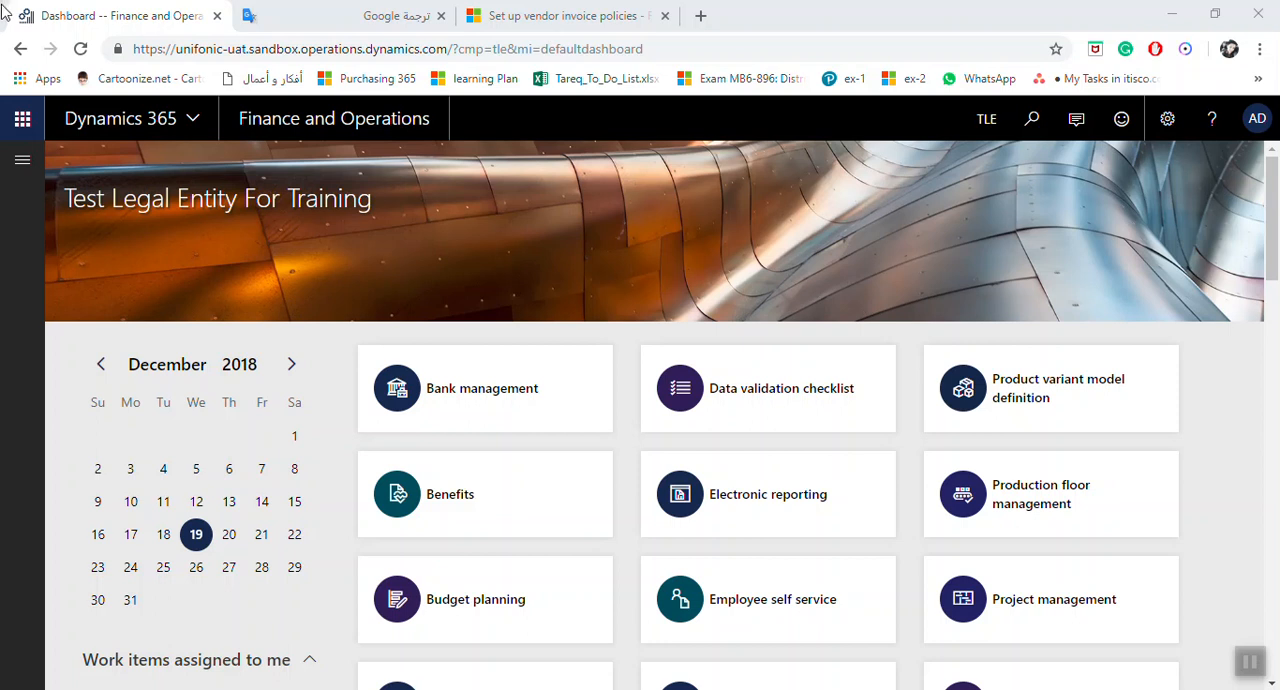
Step: Open the vendor invoice policy rule types page from the policy setup of Accounts payable
left_click(22, 160)
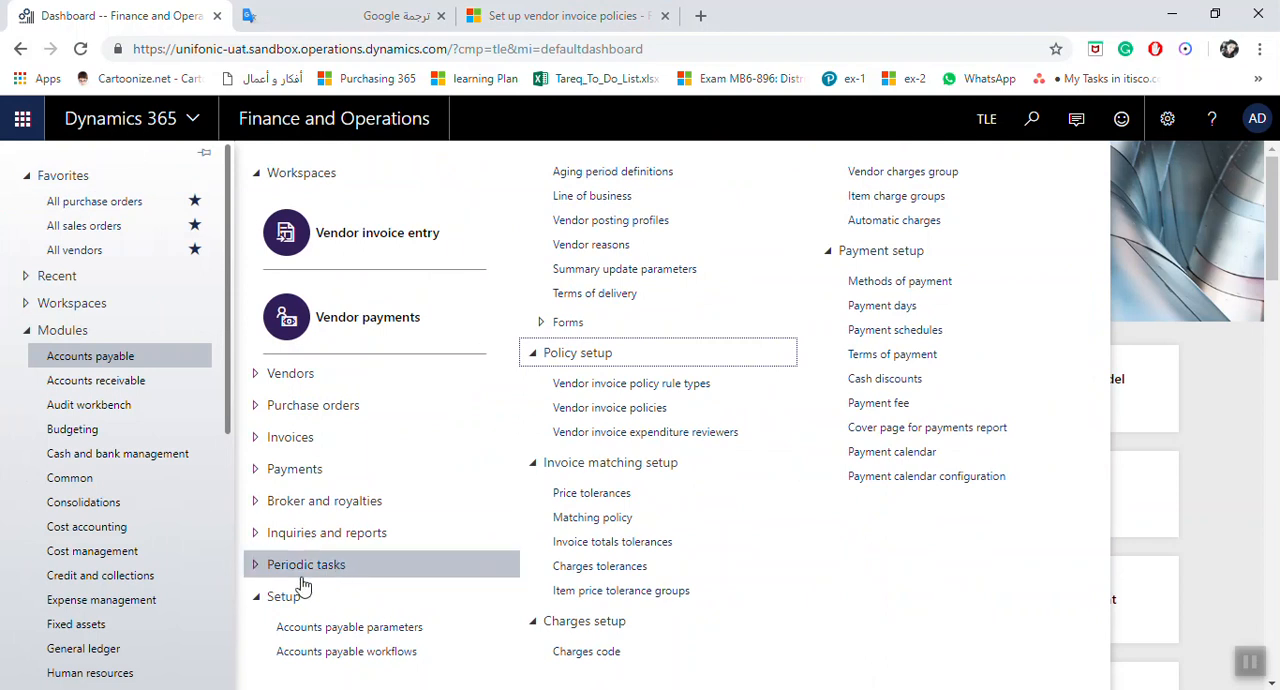
left_click(270, 598)
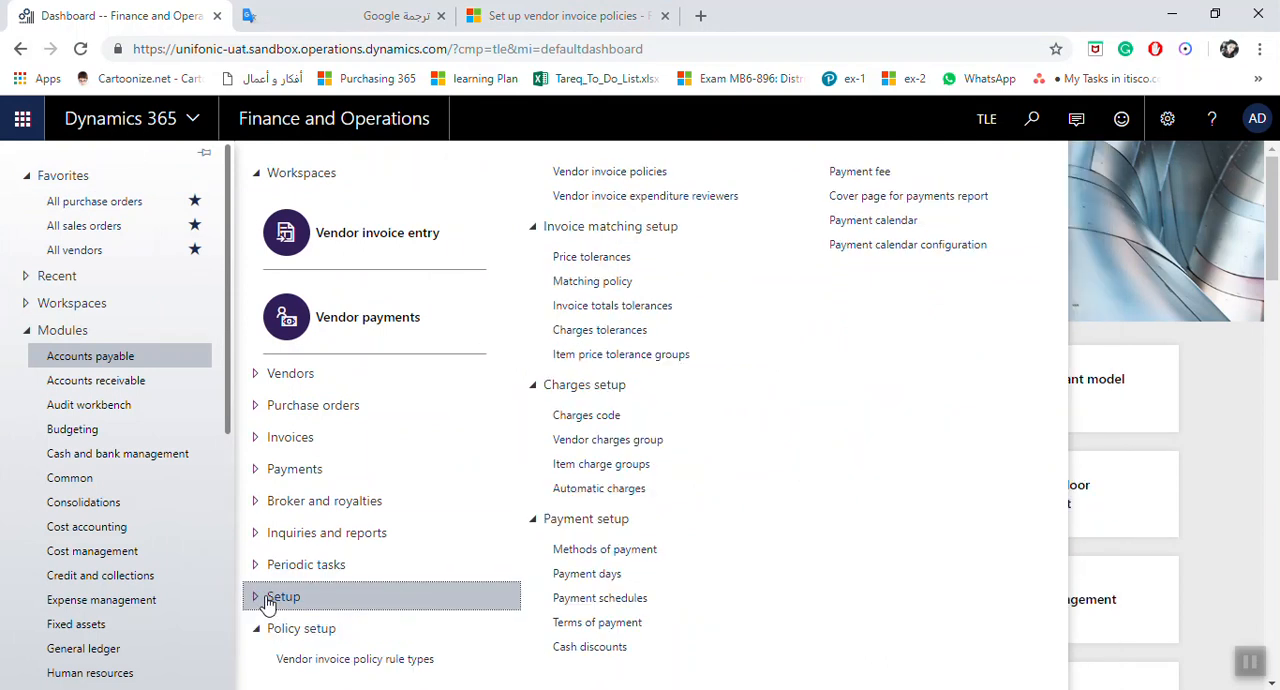
left_click(263, 629)
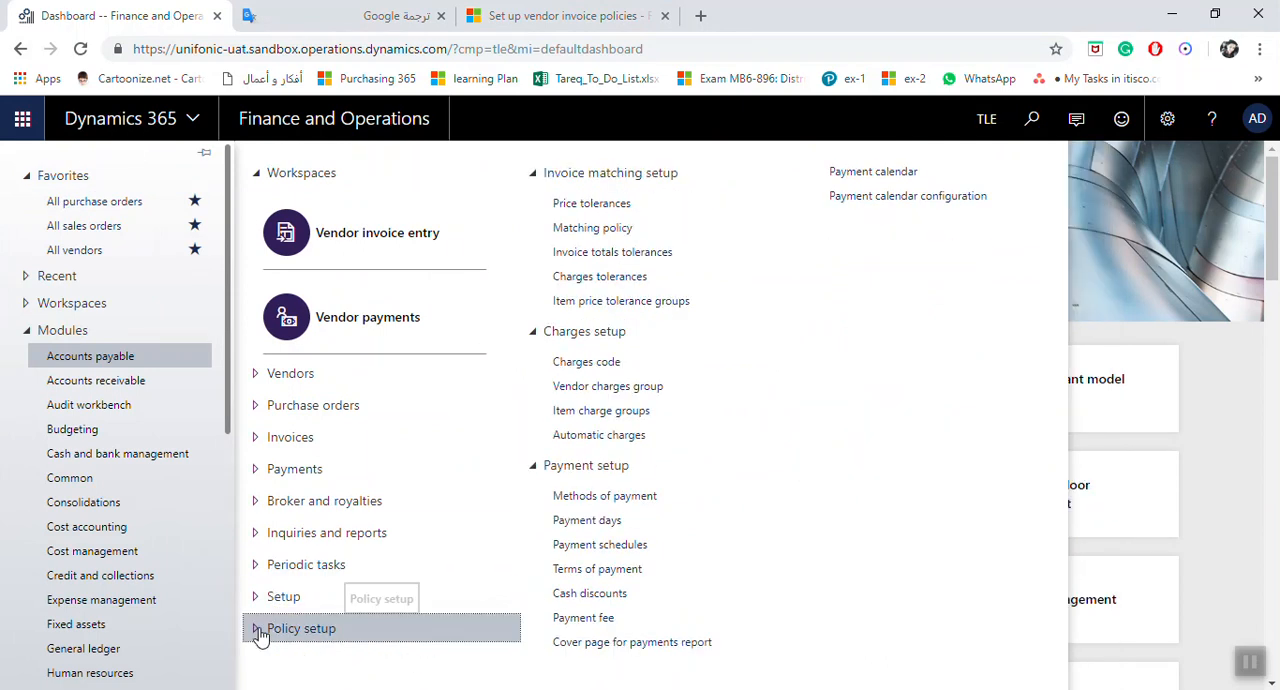
left_click(518, 174)
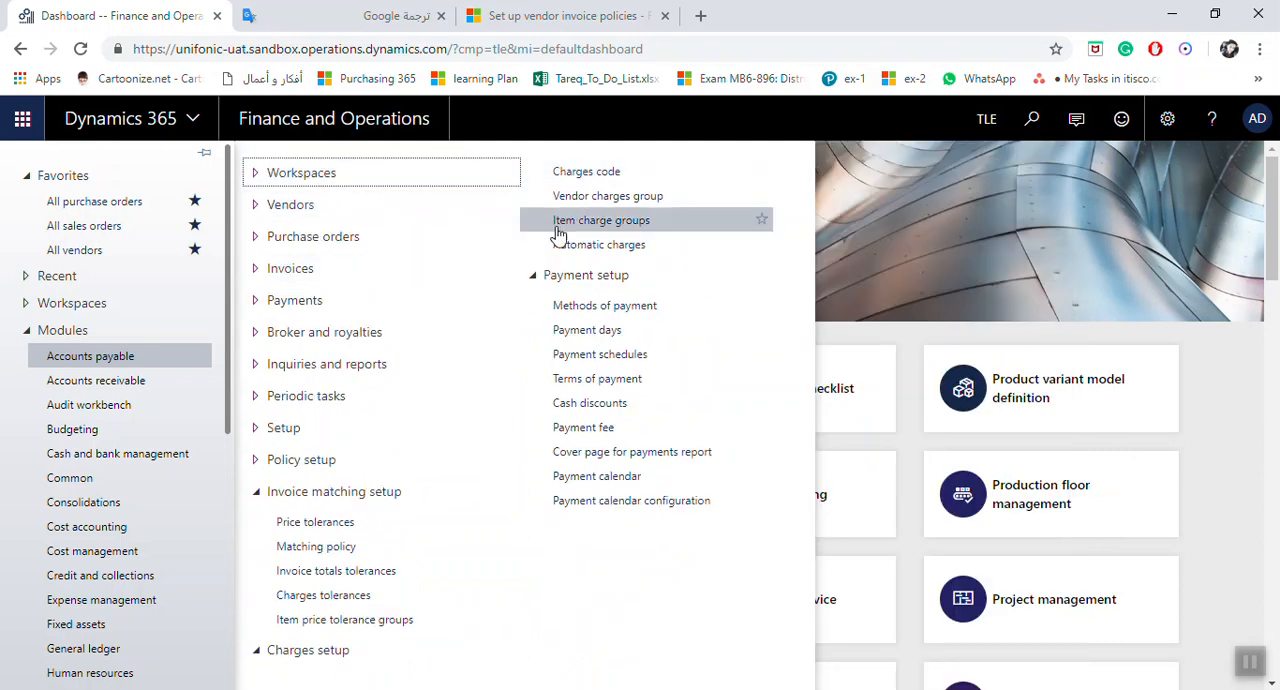
left_click(256, 490)
left_click(257, 523)
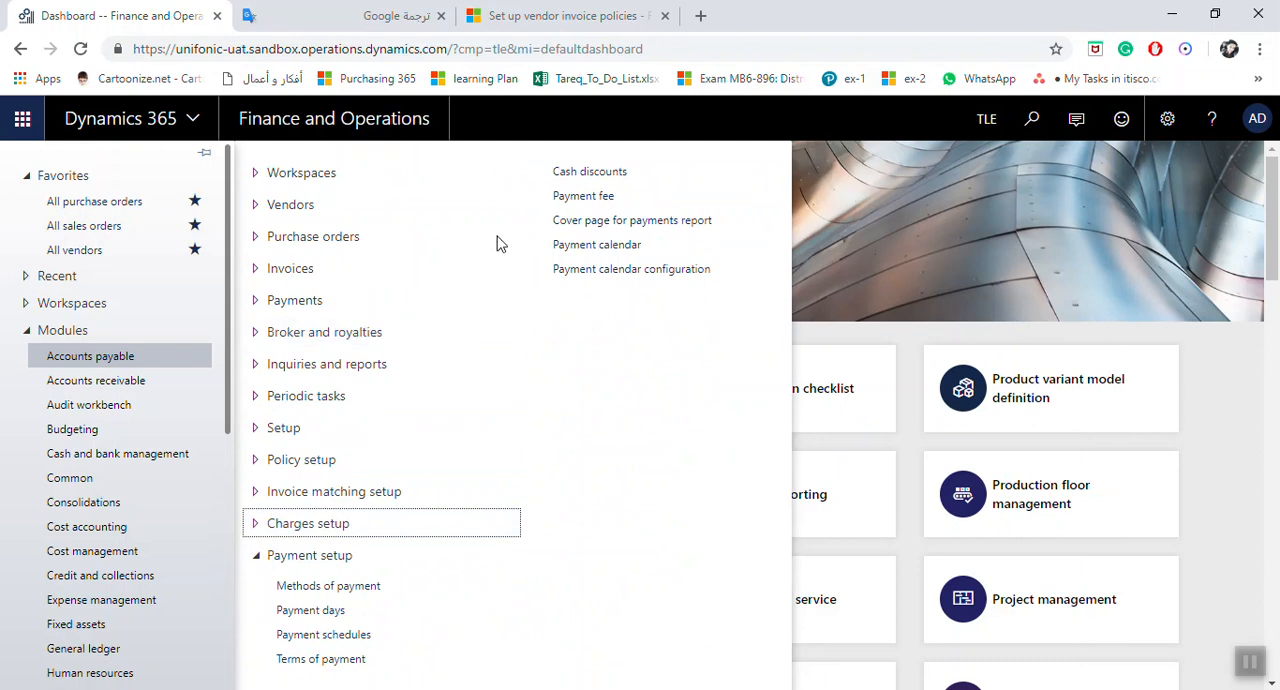
left_click(257, 559)
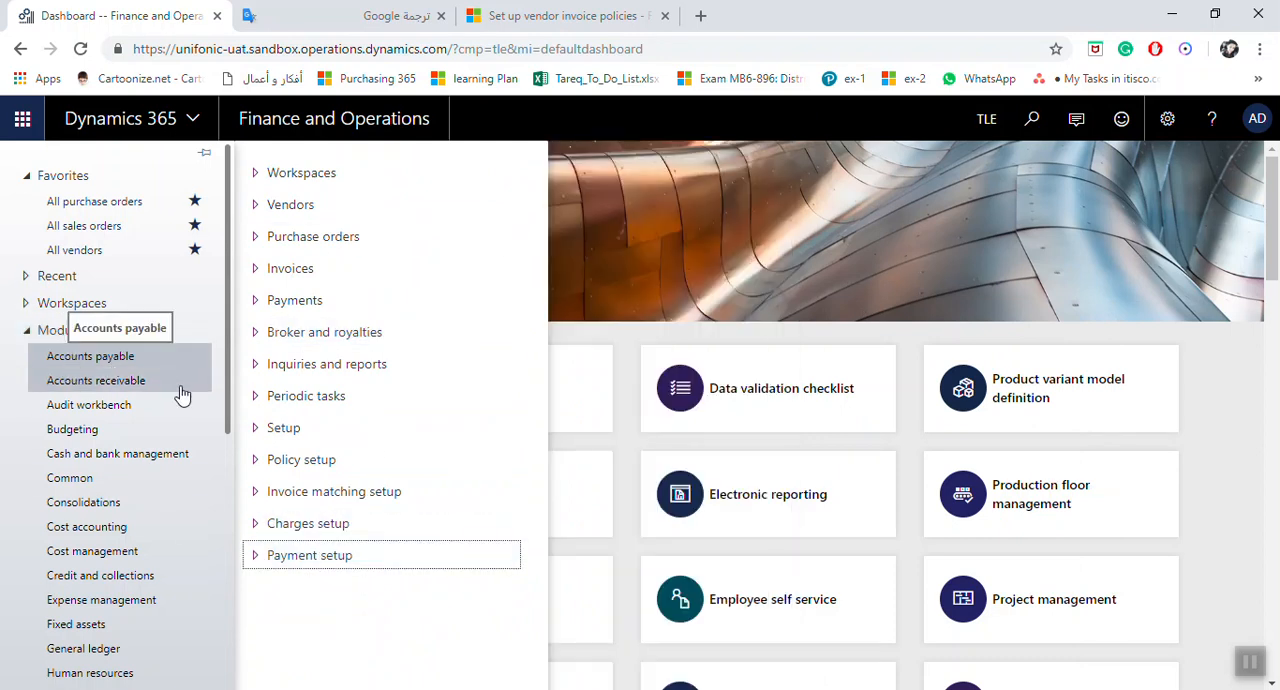
left_click(259, 462)
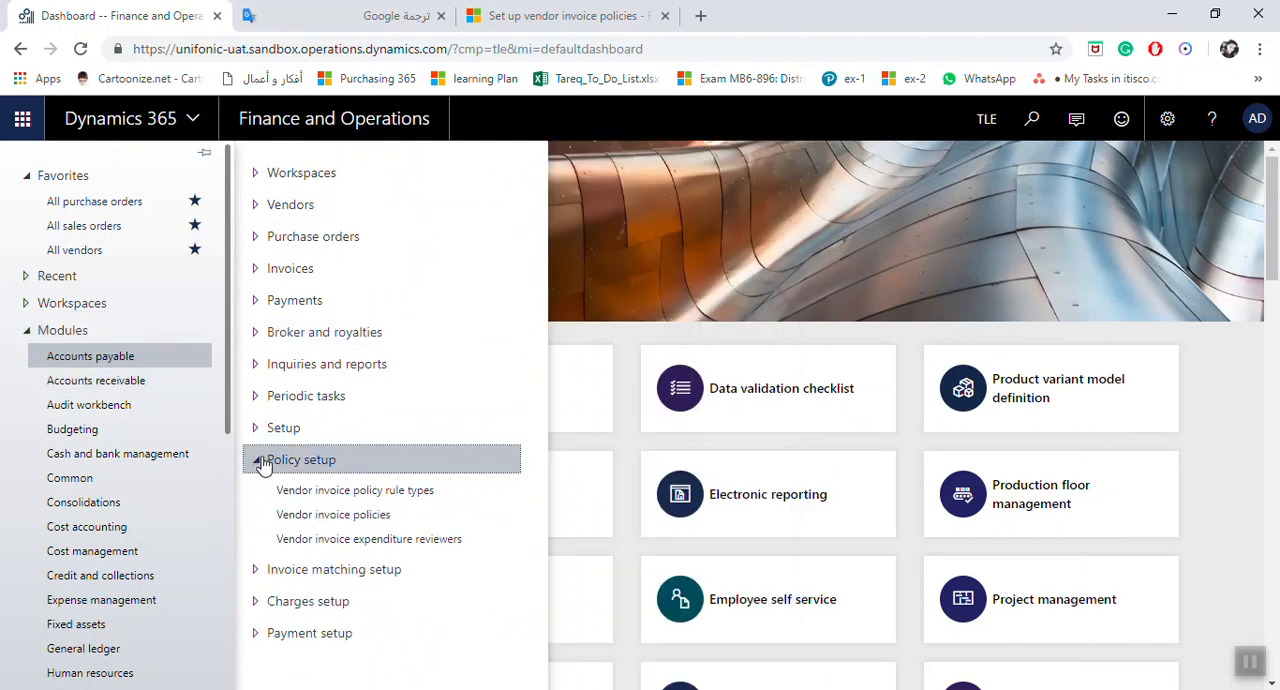
left_click(407, 502)
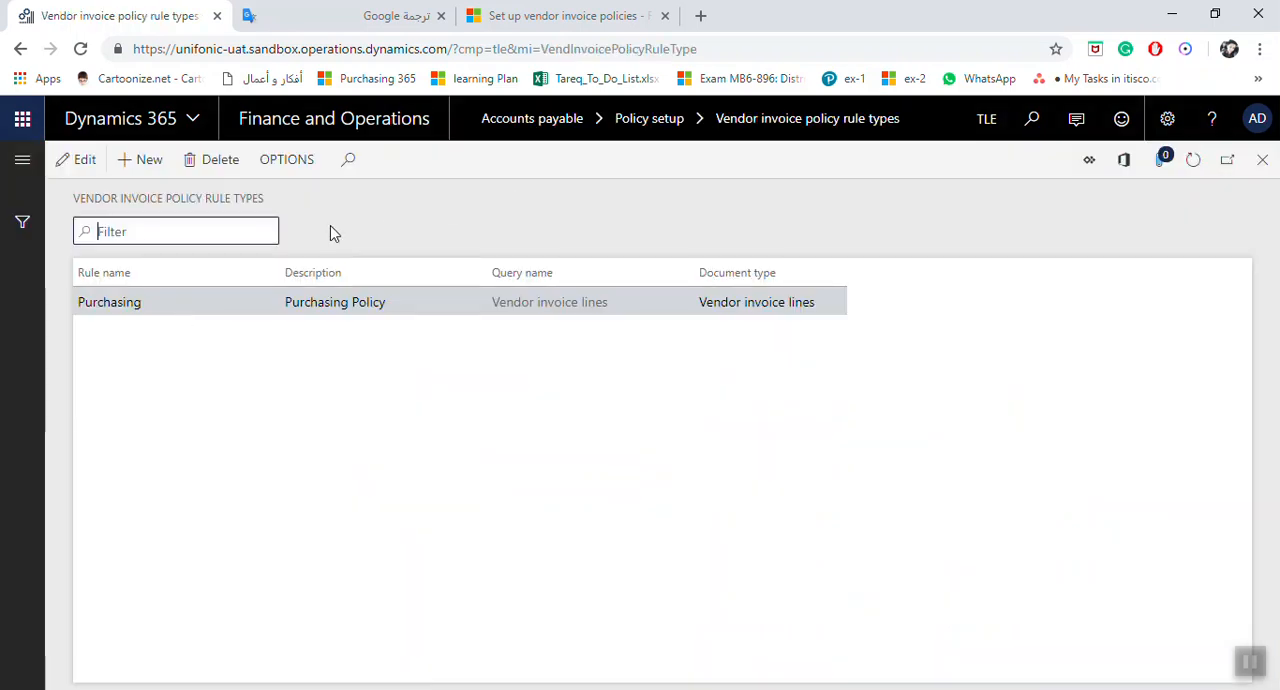
Step: Add a rule type named Standard and enter the word Standard, correctly spelled, as its description
left_click(149, 162)
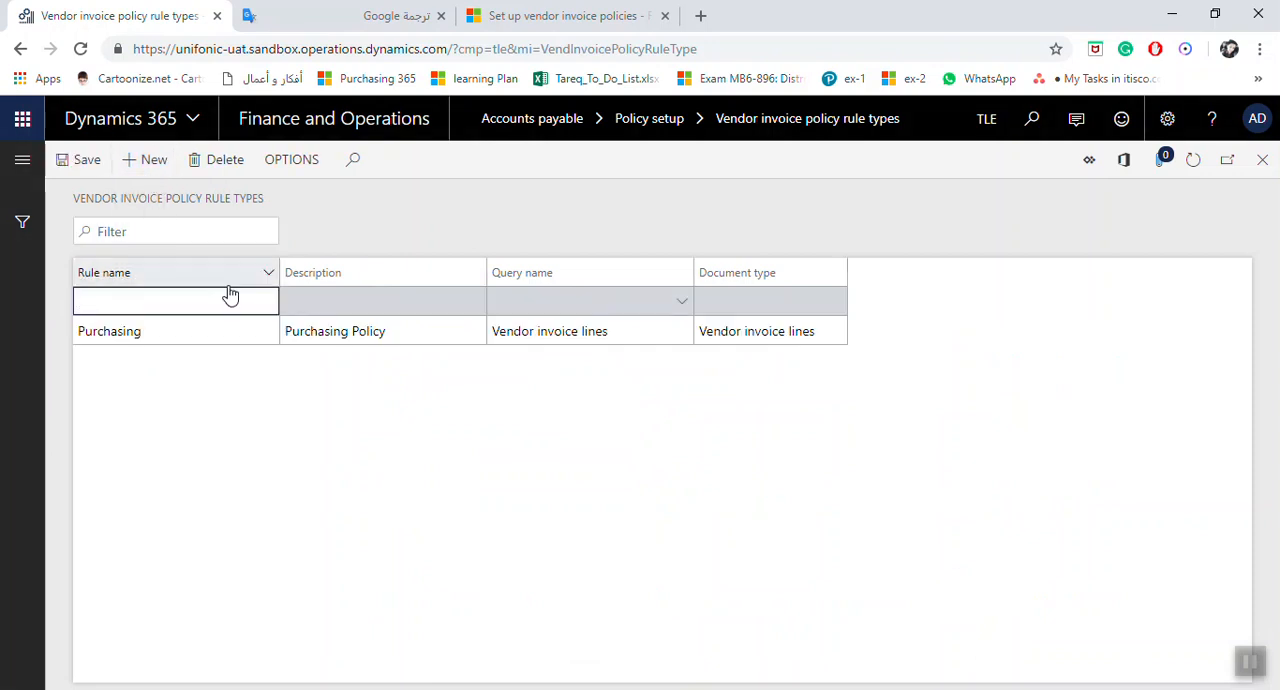
type("Standard")
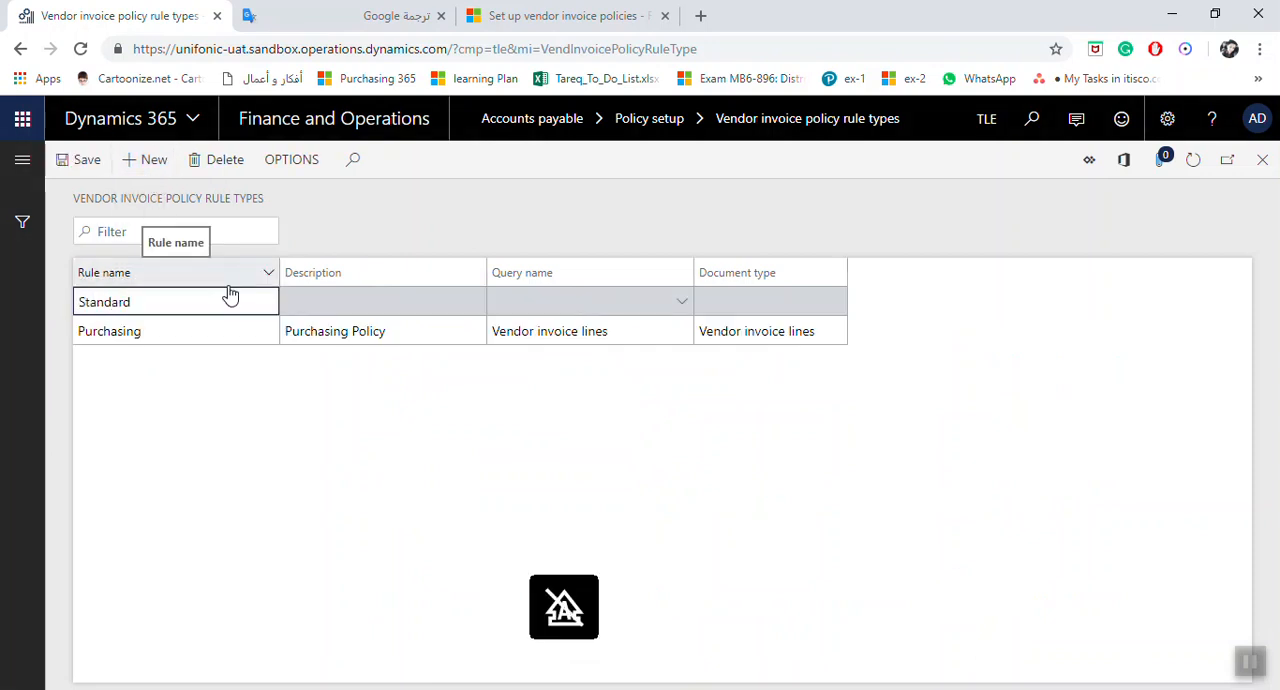
left_click(348, 302)
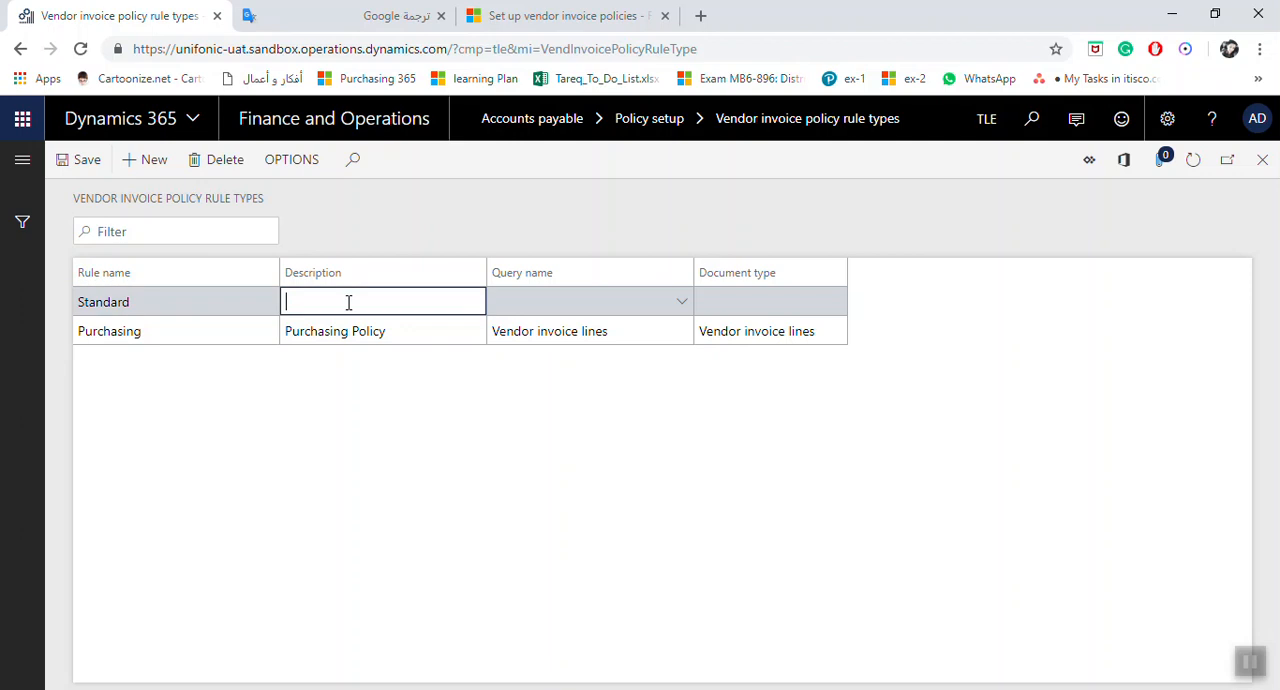
type("Standa")
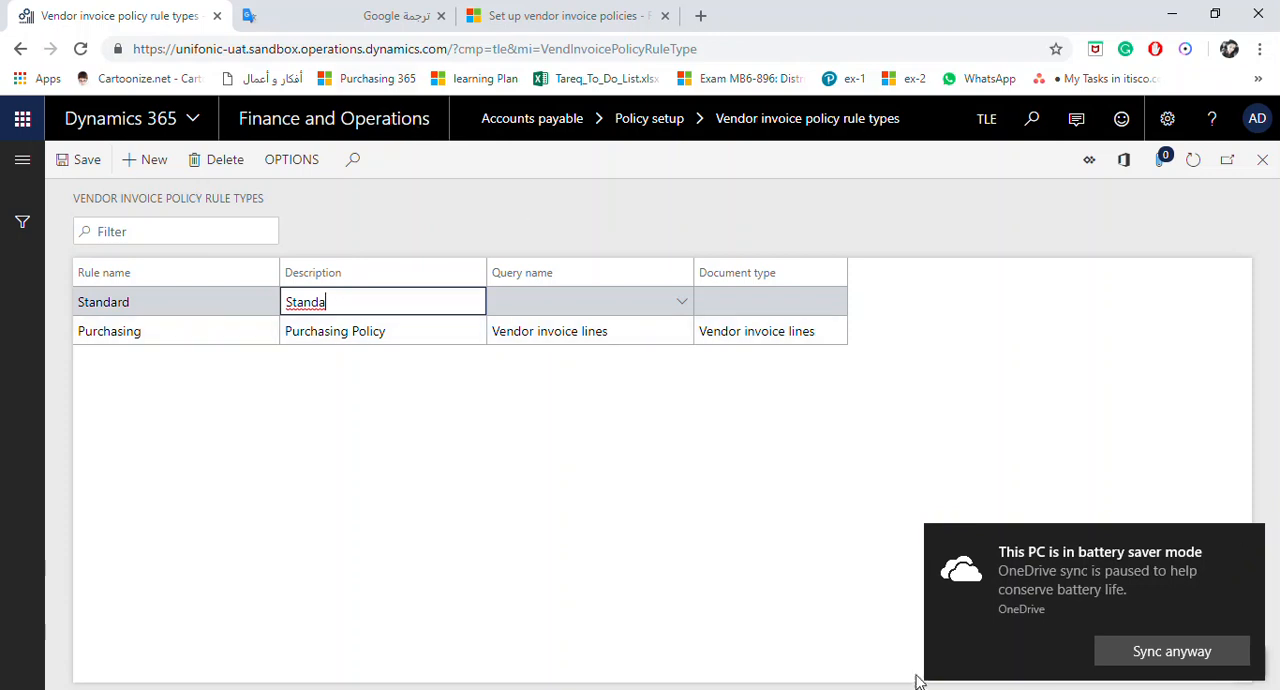
left_click(1120, 651)
left_click(355, 301)
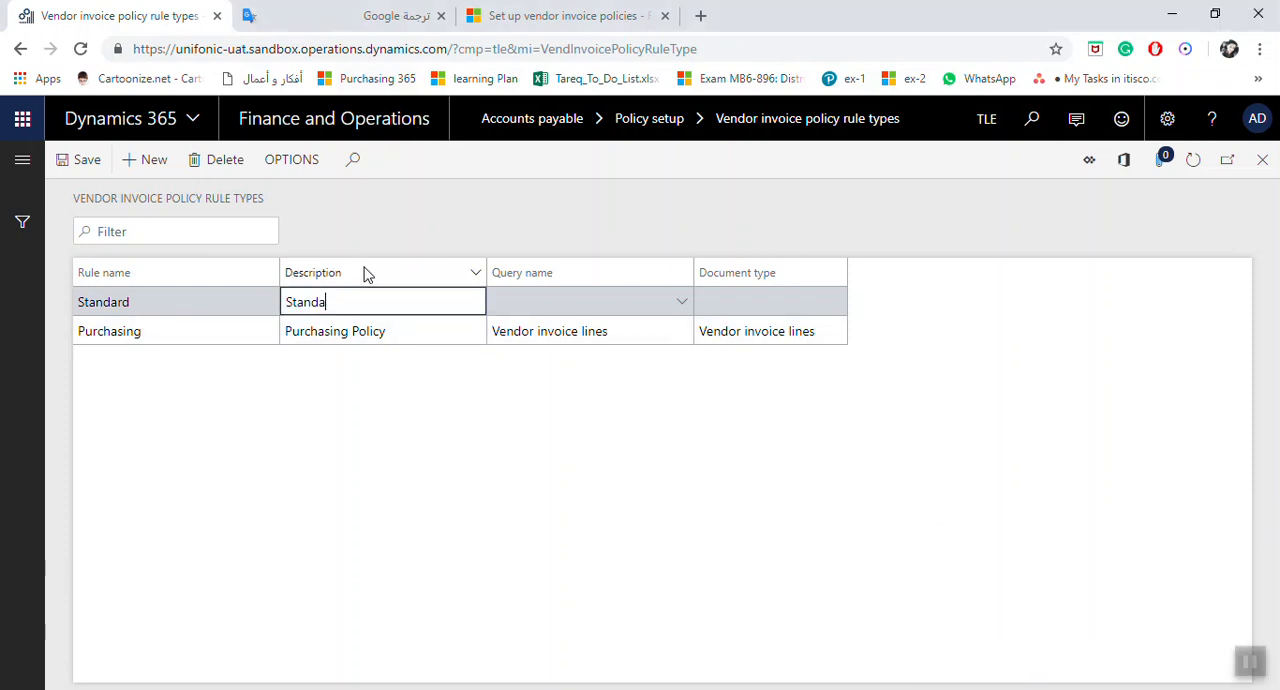
type("rad")
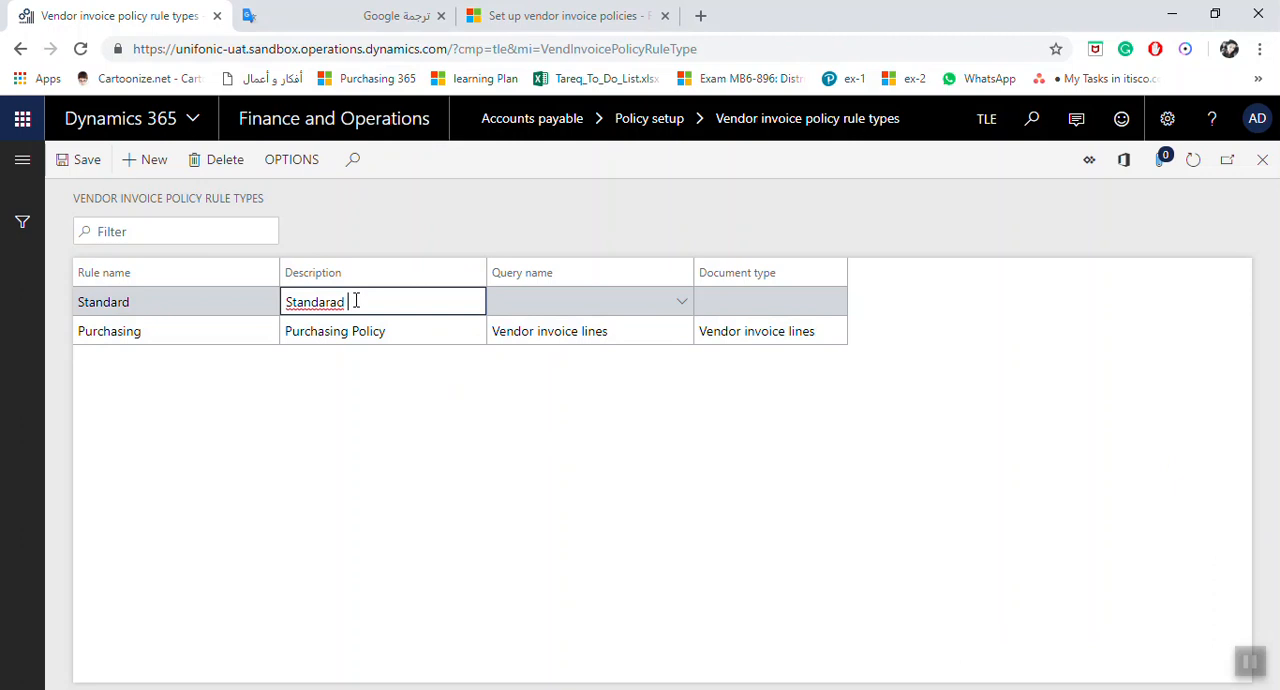
right_click(293, 303)
left_click(332, 318)
Step: Extend the new rule type's description to read "Standard Policy For Purchasing"
key("Caps_Lock")
key("Caps_Lock")
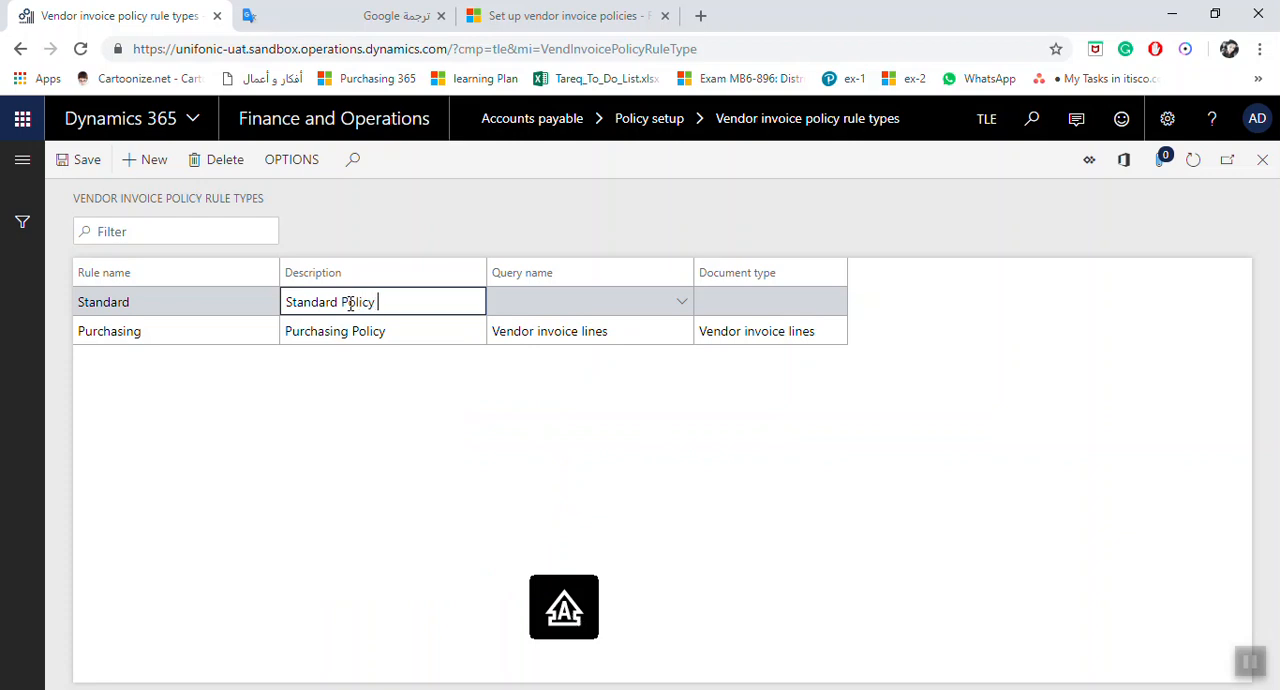
type("olicy F")
key("Caps_Lock")
type("or P")
key("Caps_Lock")
type("urch")
key("Caps_Lock")
type("a")
key("Tab")
Step: Set the Standard rule type's query name to Vendor invoice, then save the record and close the page
left_click(681, 302)
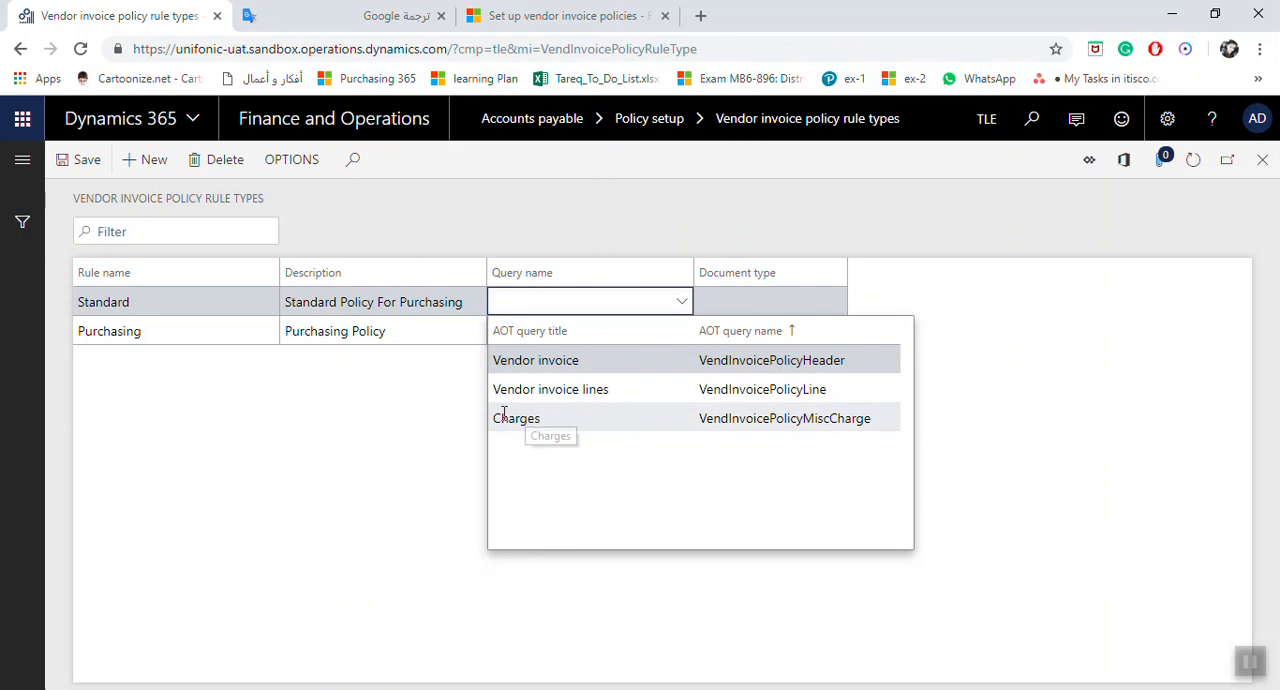
left_click(592, 389)
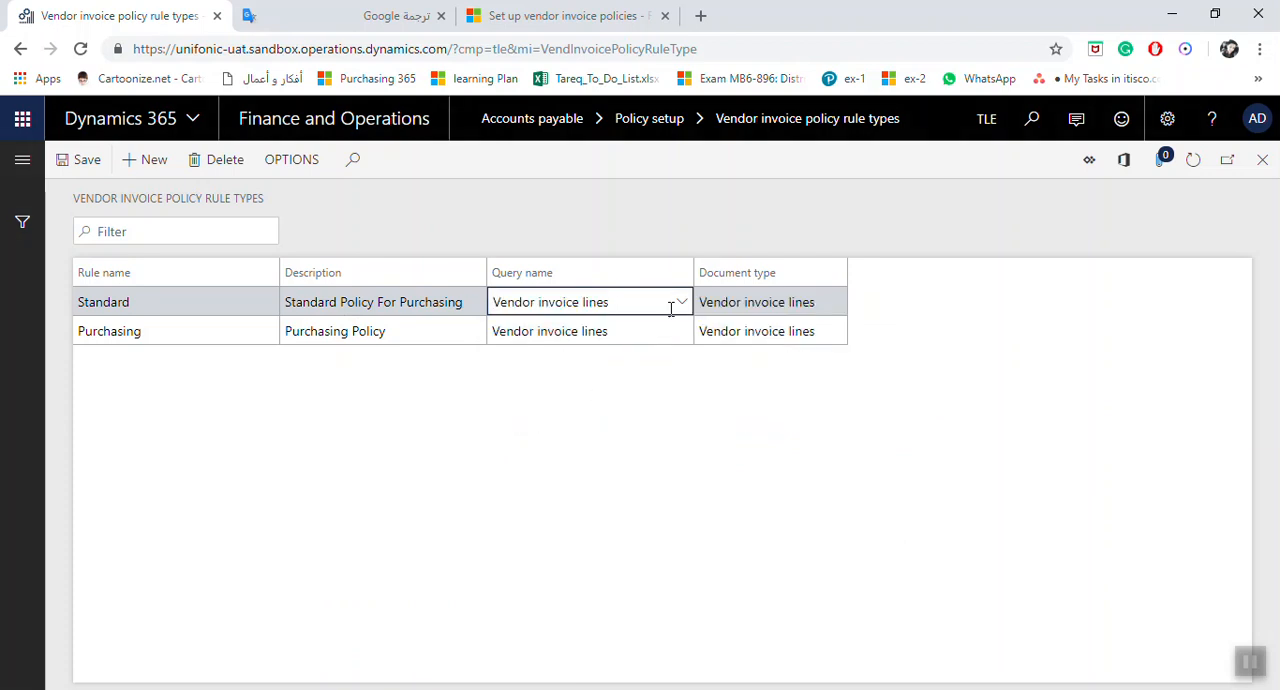
left_click(682, 303)
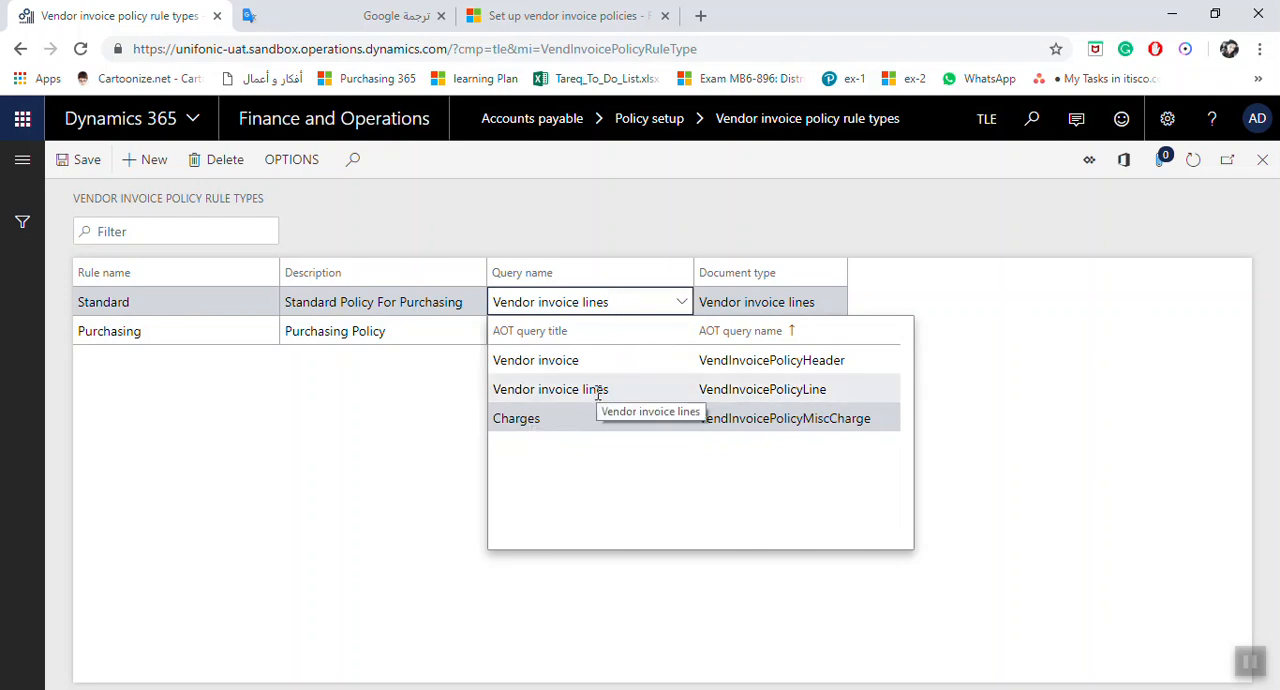
left_click(572, 366)
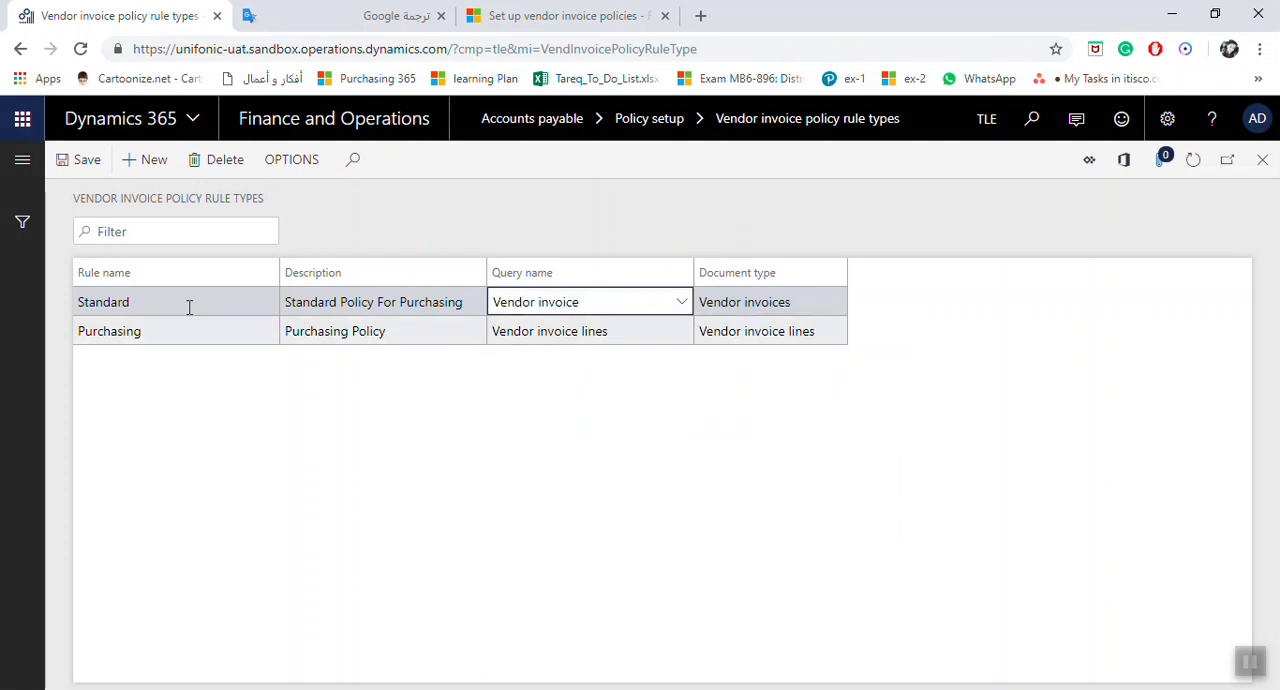
left_click(95, 168)
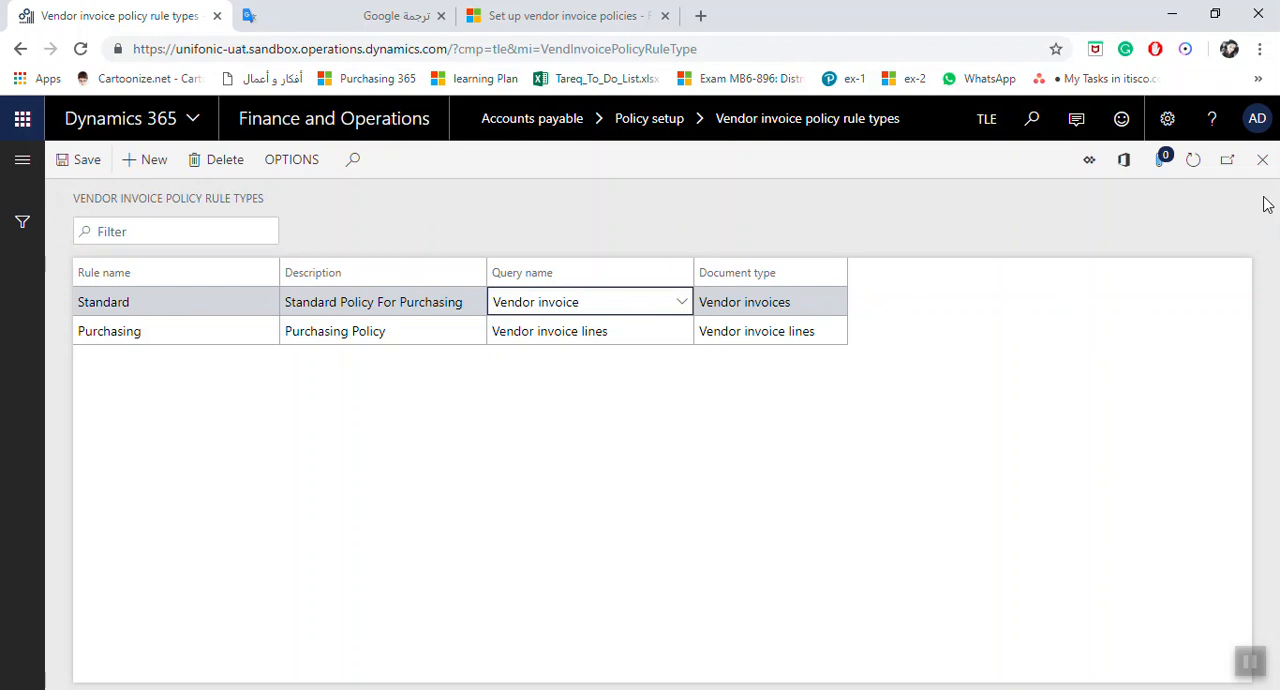
left_click(1262, 160)
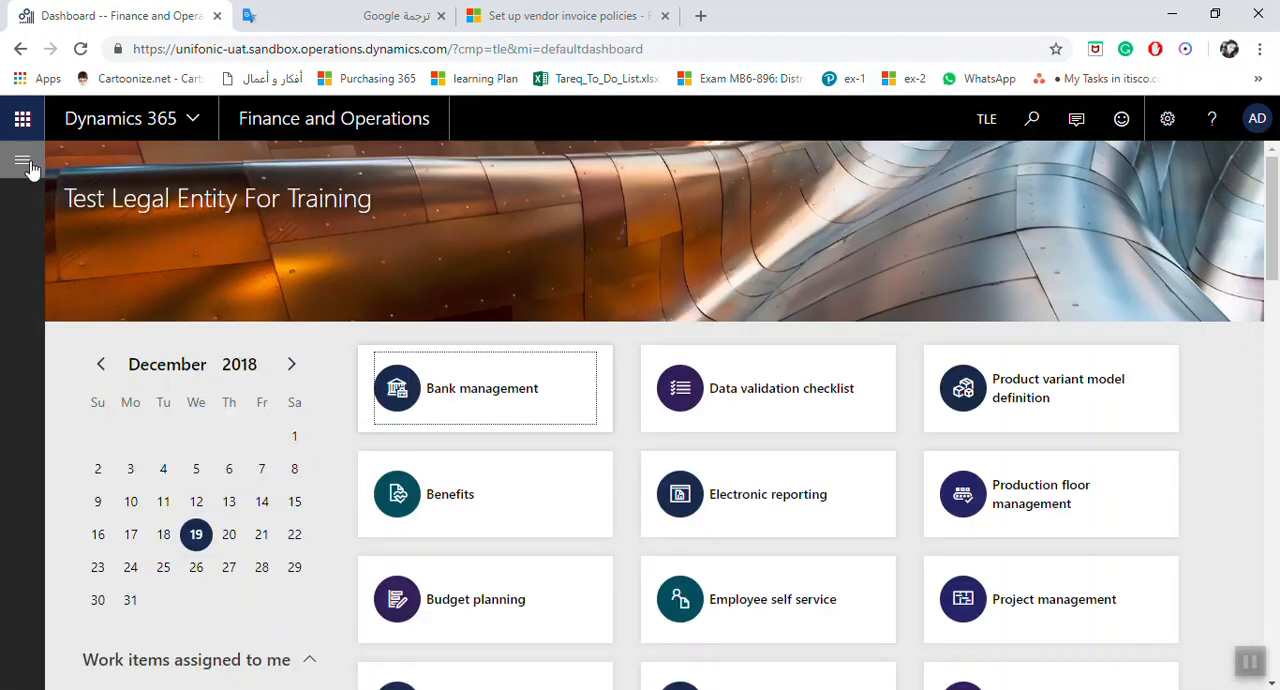
Step: Open the vendor invoice policies page from the policy setup of Accounts payable
left_click(23, 162)
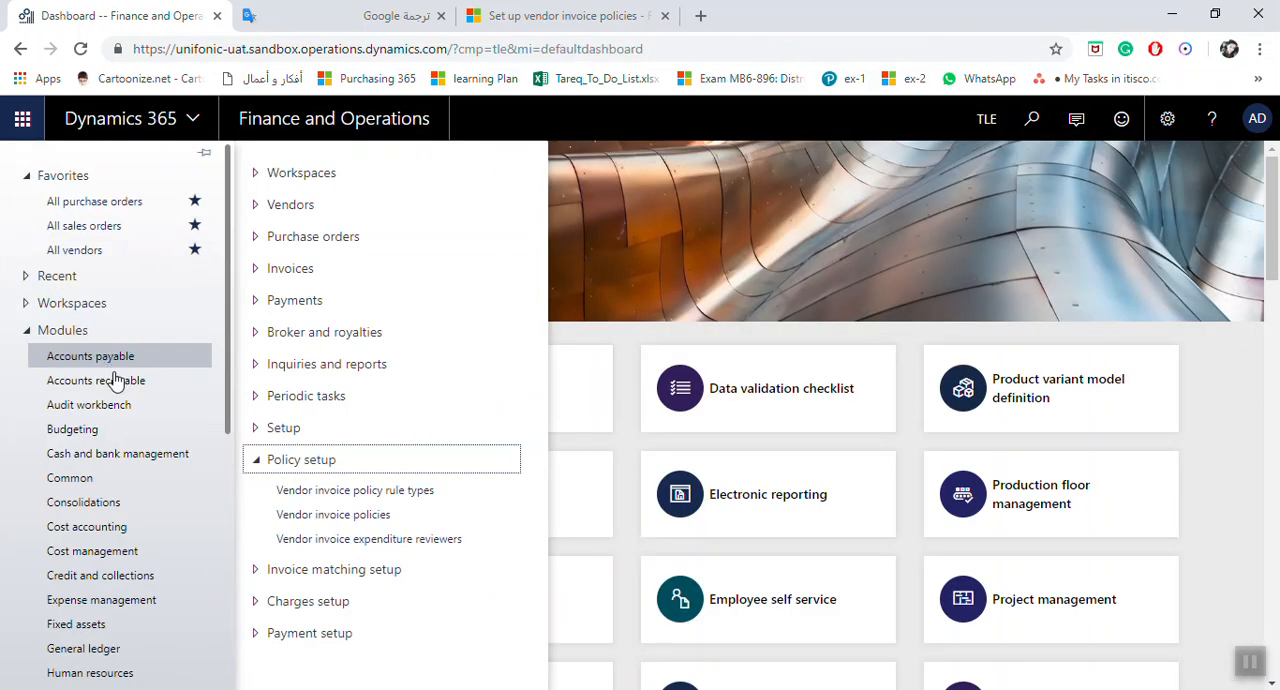
mouse_move(300, 540)
left_mouse_down()
mouse_move(307, 518)
mouse_move(287, 538)
left_mouse_up()
left_click(334, 519)
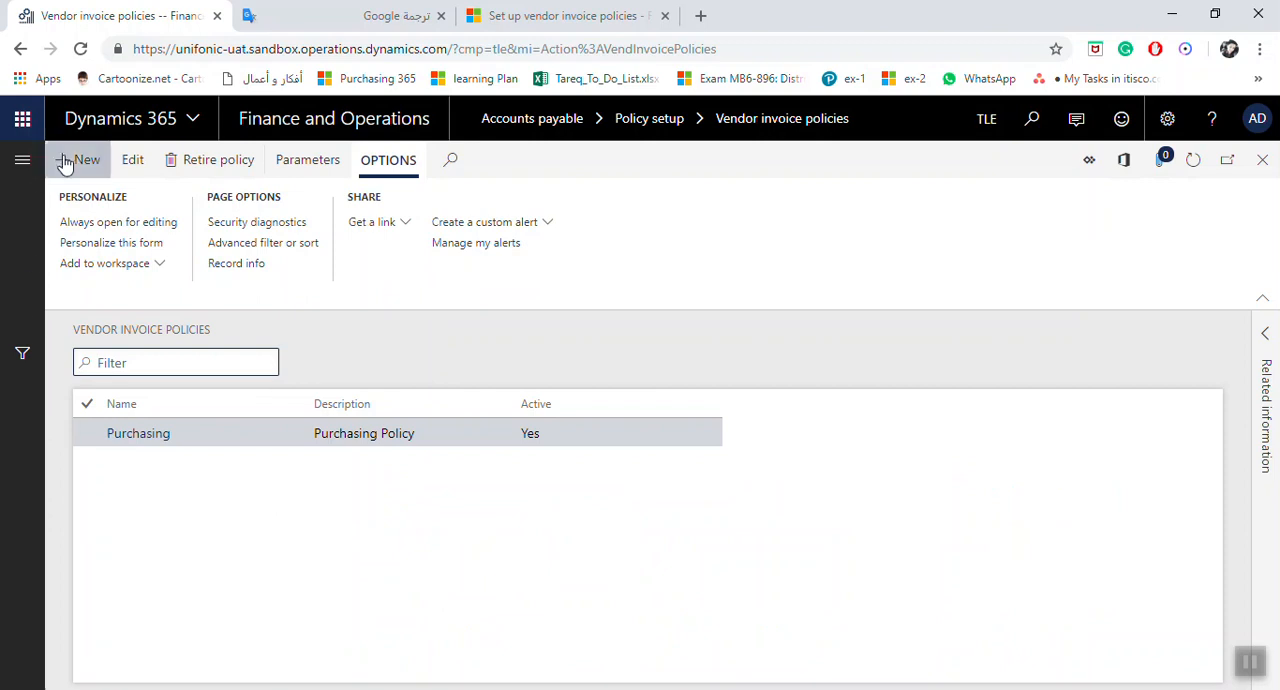
Step: Create a vendor invoice policy named "Vendor Invoices" with the description "Vendor Invoices Policy"
left_click(72, 160)
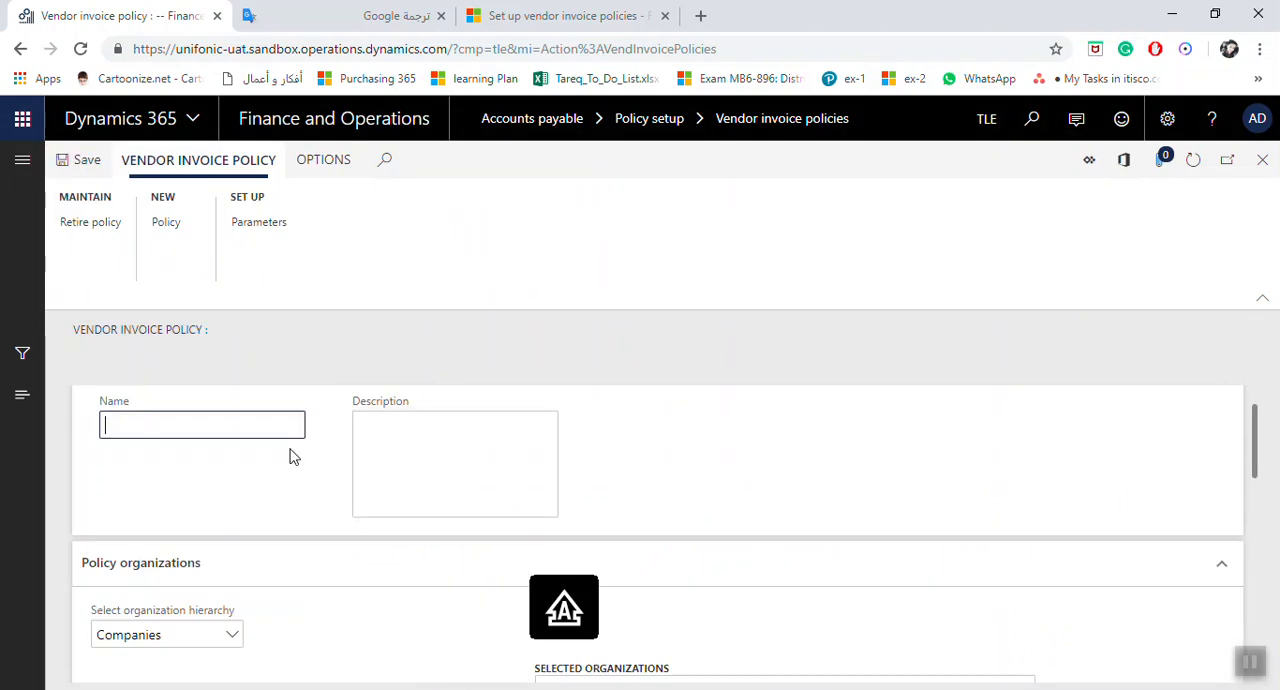
type("Ven")
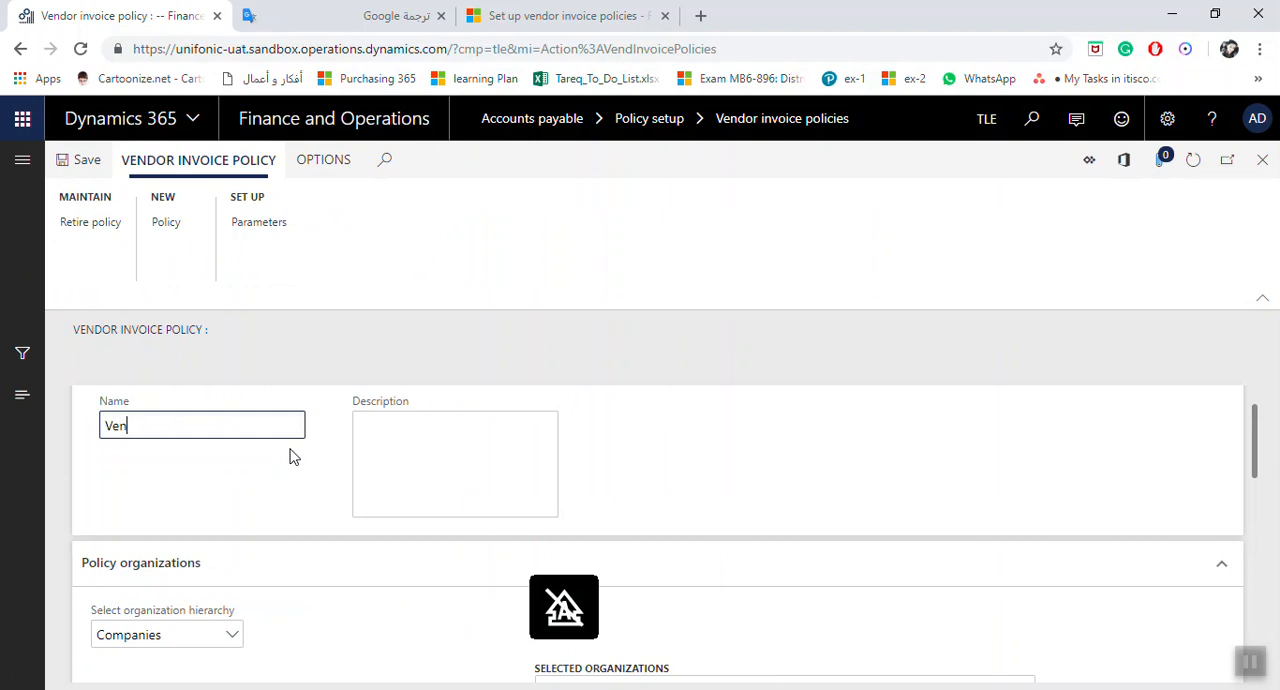
type("dor Invoices")
key("Tab")
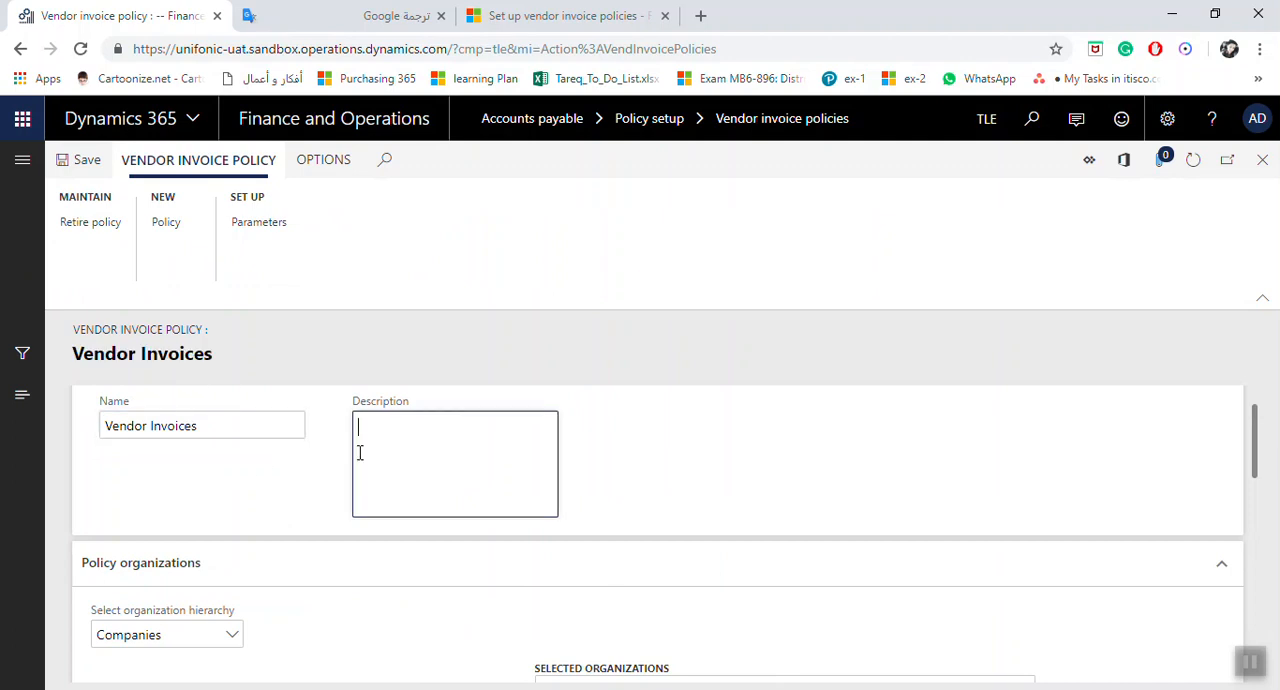
type("Vendor In")
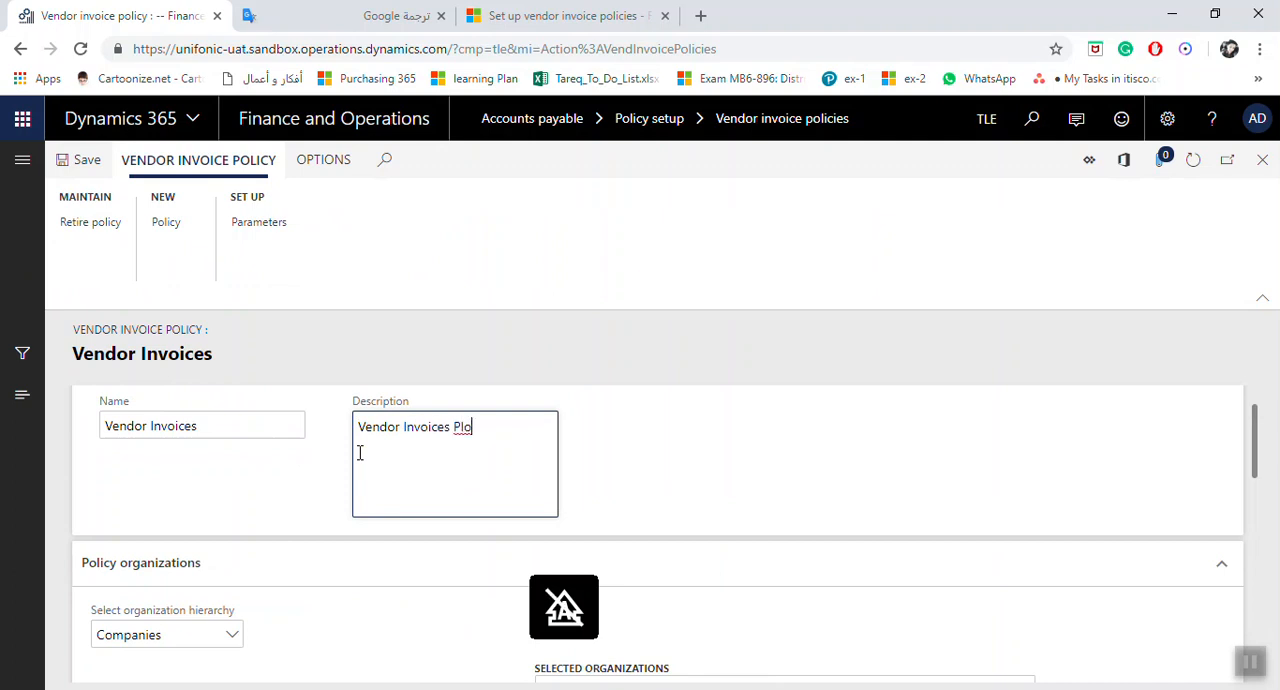
type("voices Policy")
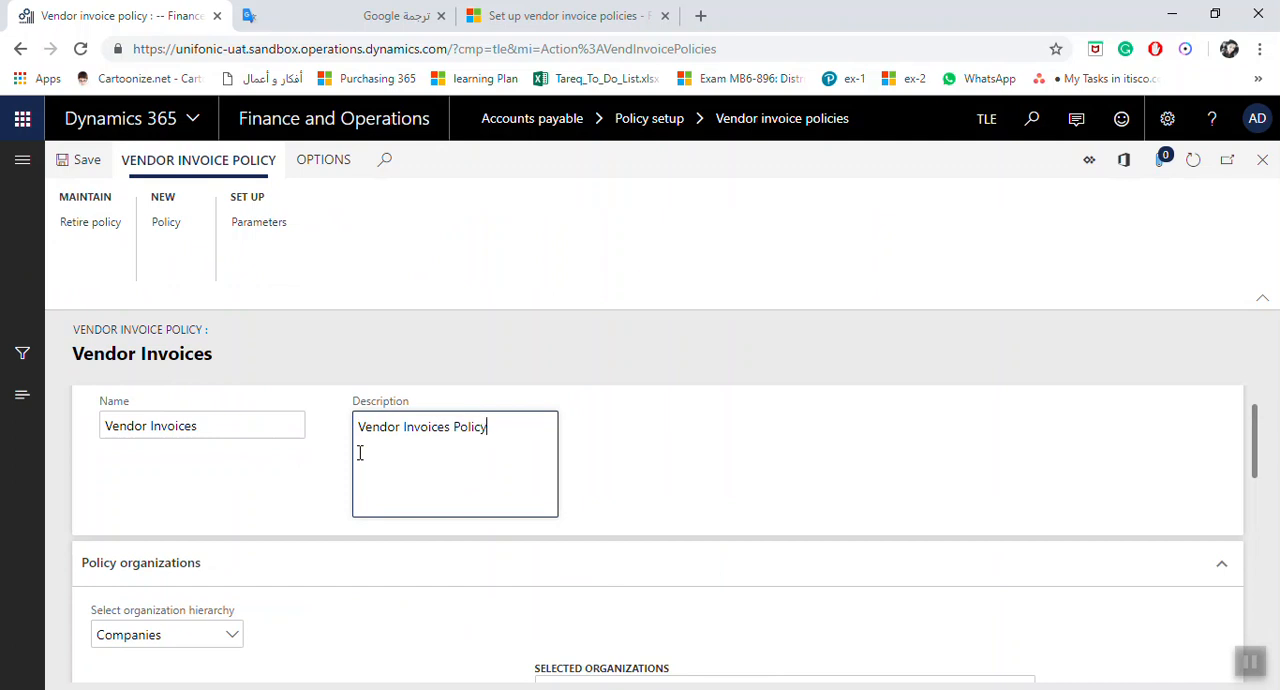
key("Tab")
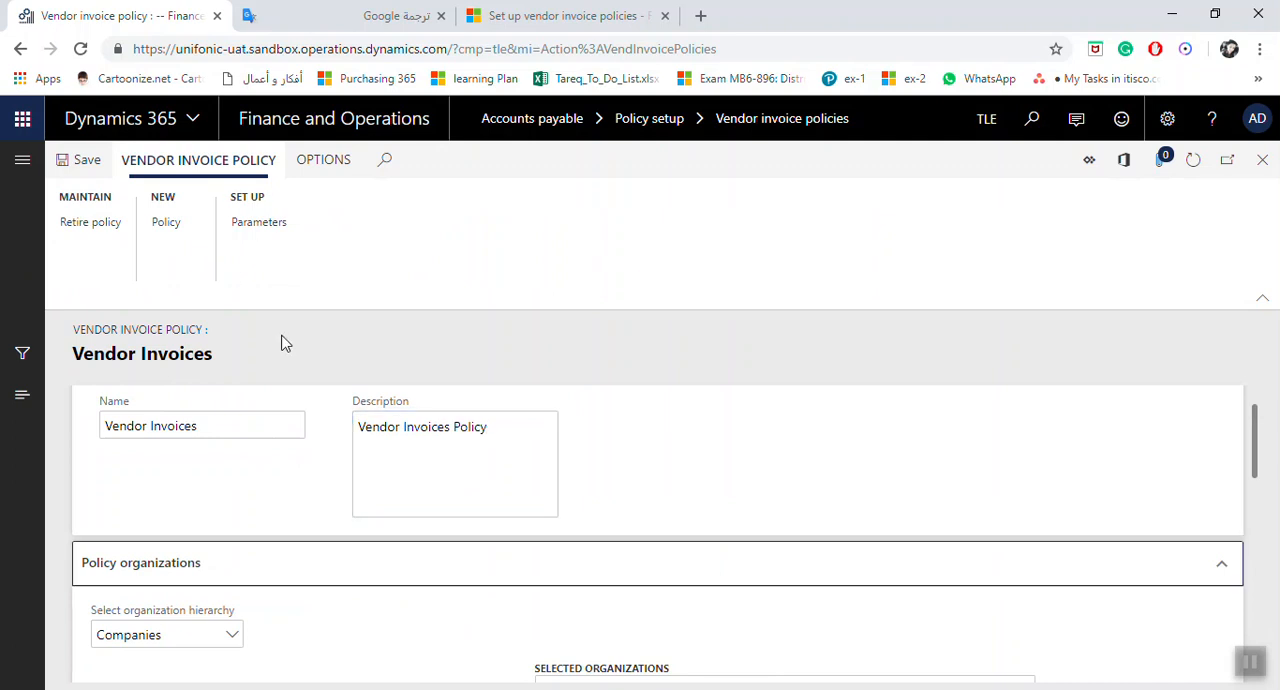
Step: Review the policy precedence rules in the policy parameters and return to the new policy
left_click(266, 227)
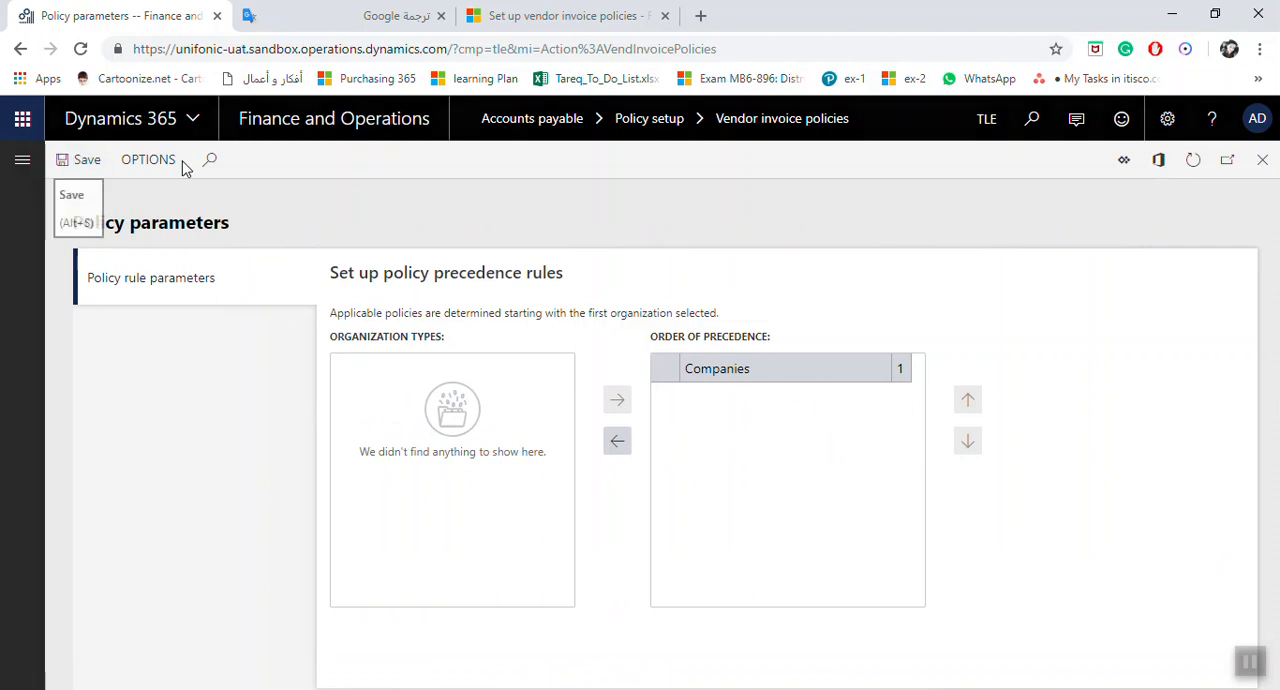
left_click(1262, 162)
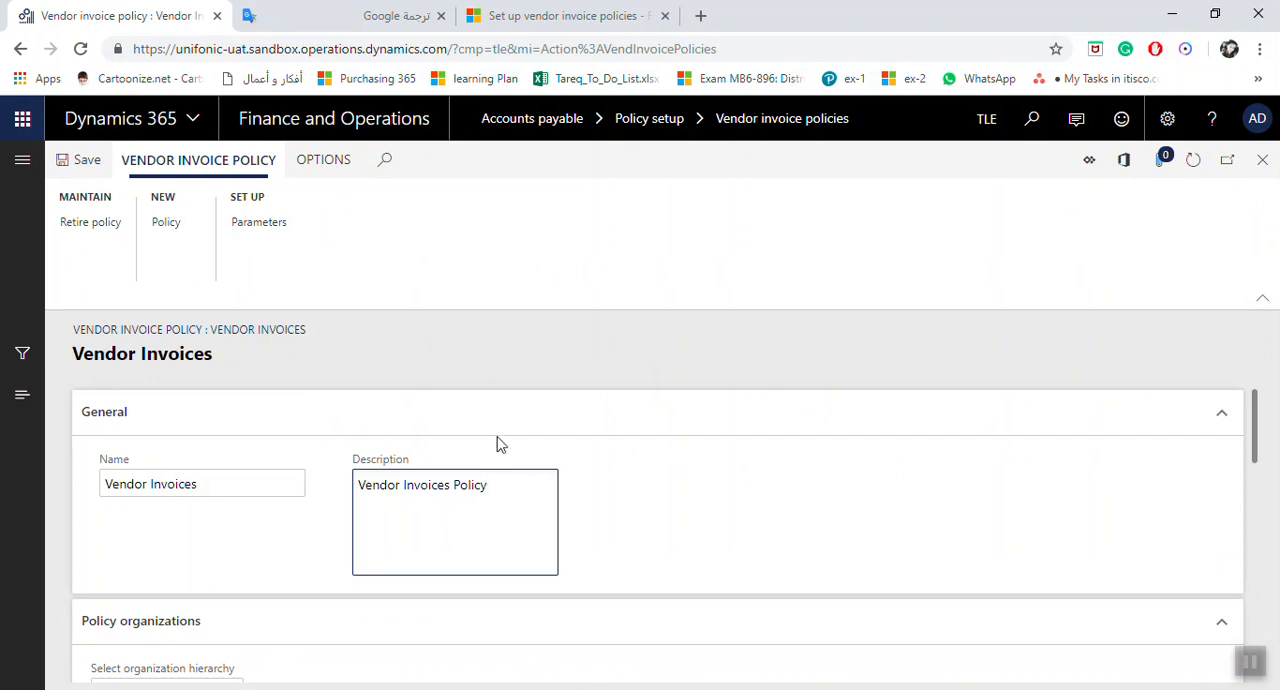
Step: Add Test Legal Entity For Training from the Companies hierarchy to the Vendor Invoices policy's selected organizations
scroll(499, 444, "down", 2)
scroll(499, 444, "down", 1)
scroll(420, 452, "up", 1)
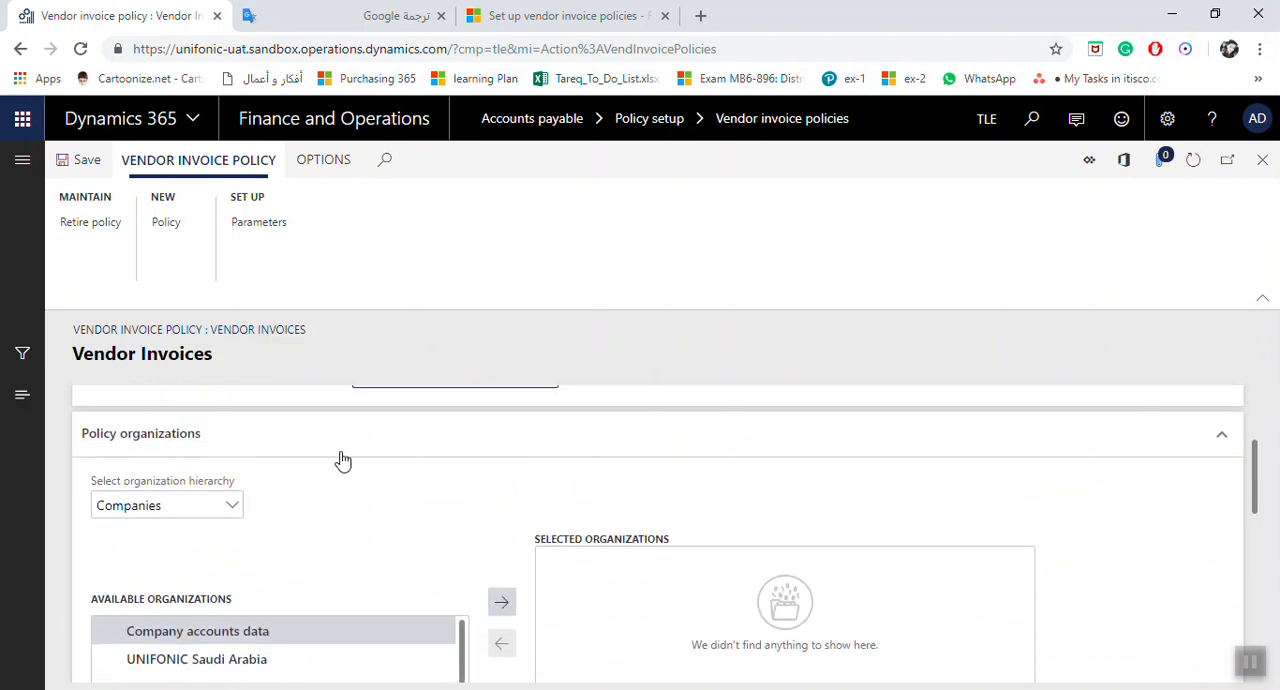
scroll(265, 470, "down", 1)
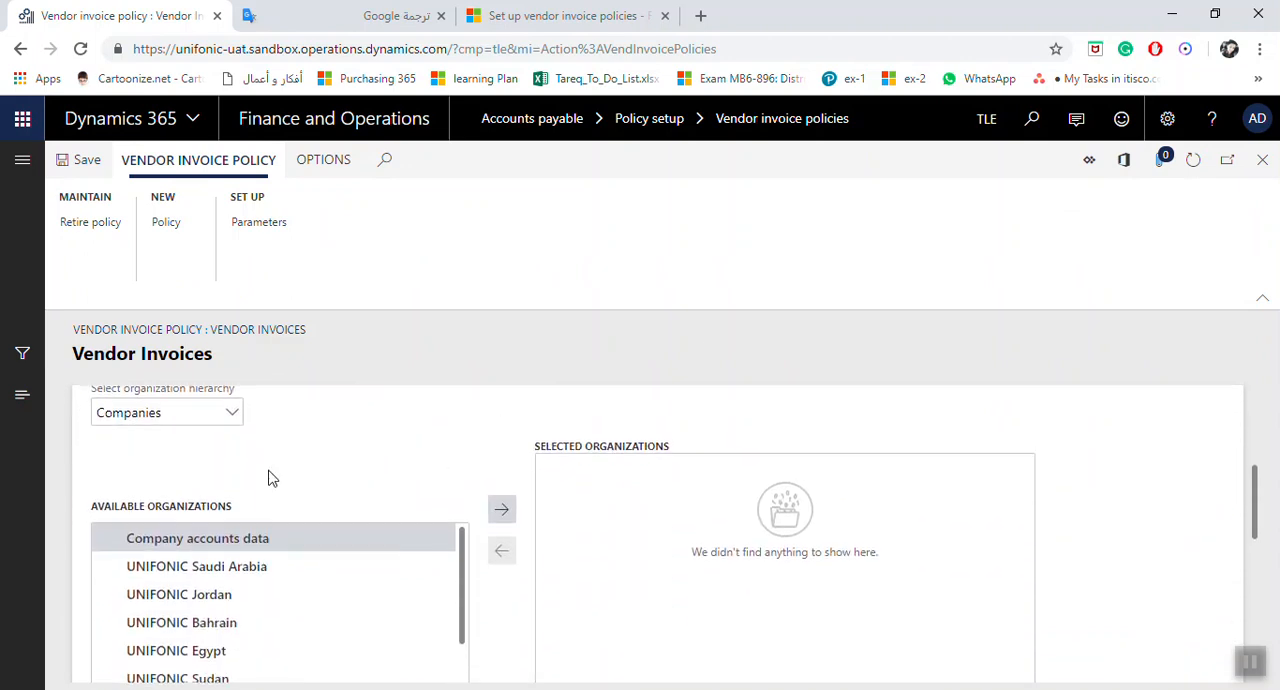
left_click(233, 417)
left_click(233, 417)
scroll(346, 520, "down", 1)
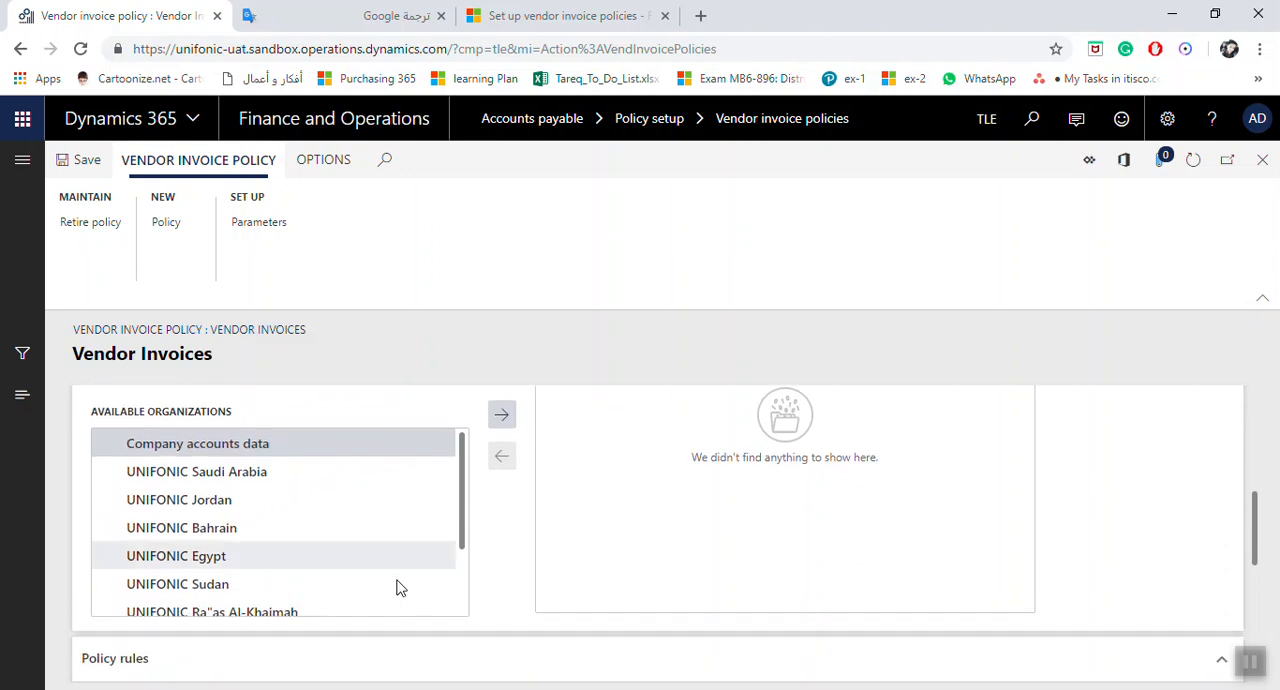
left_click(463, 523)
left_click_drag(463, 523, 451, 592)
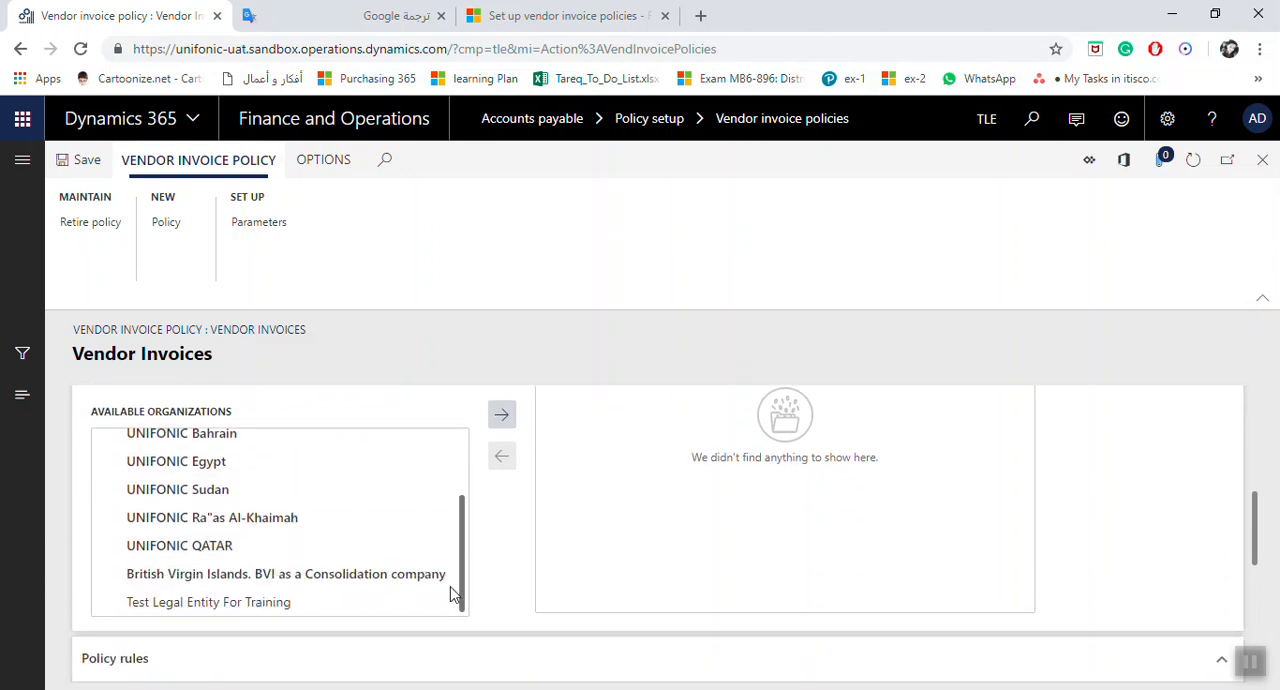
double_click(277, 603)
double_click(166, 603)
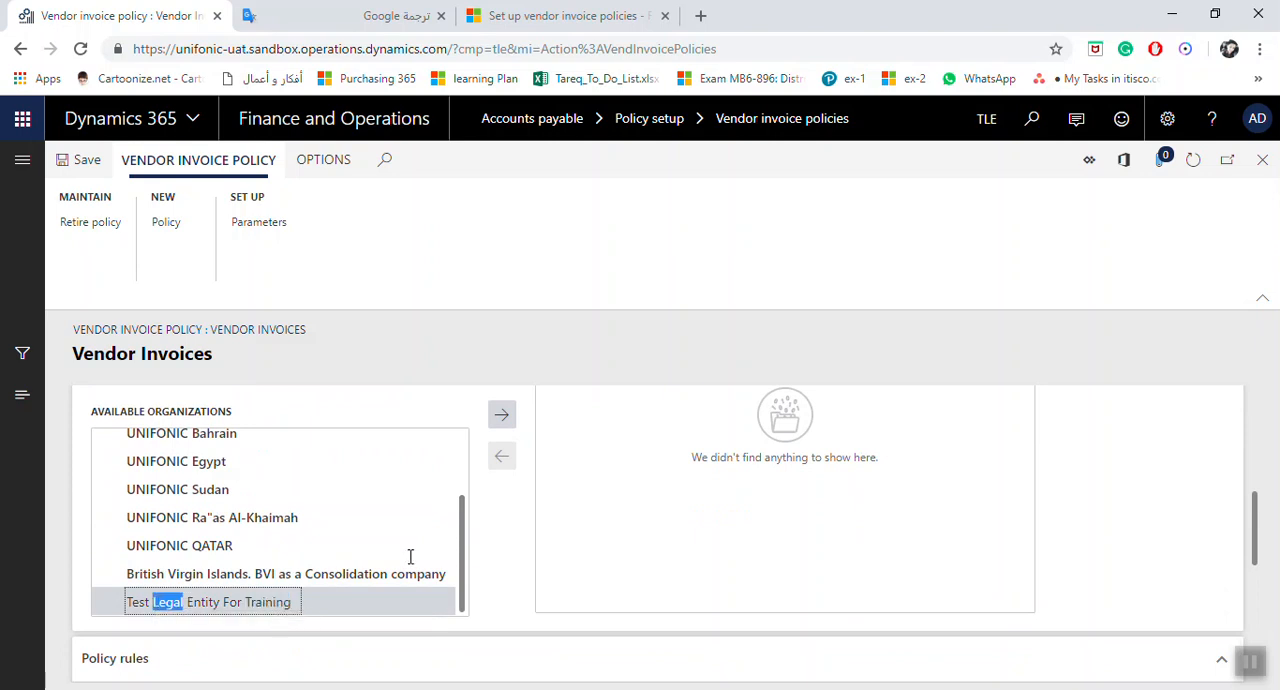
left_click(503, 416)
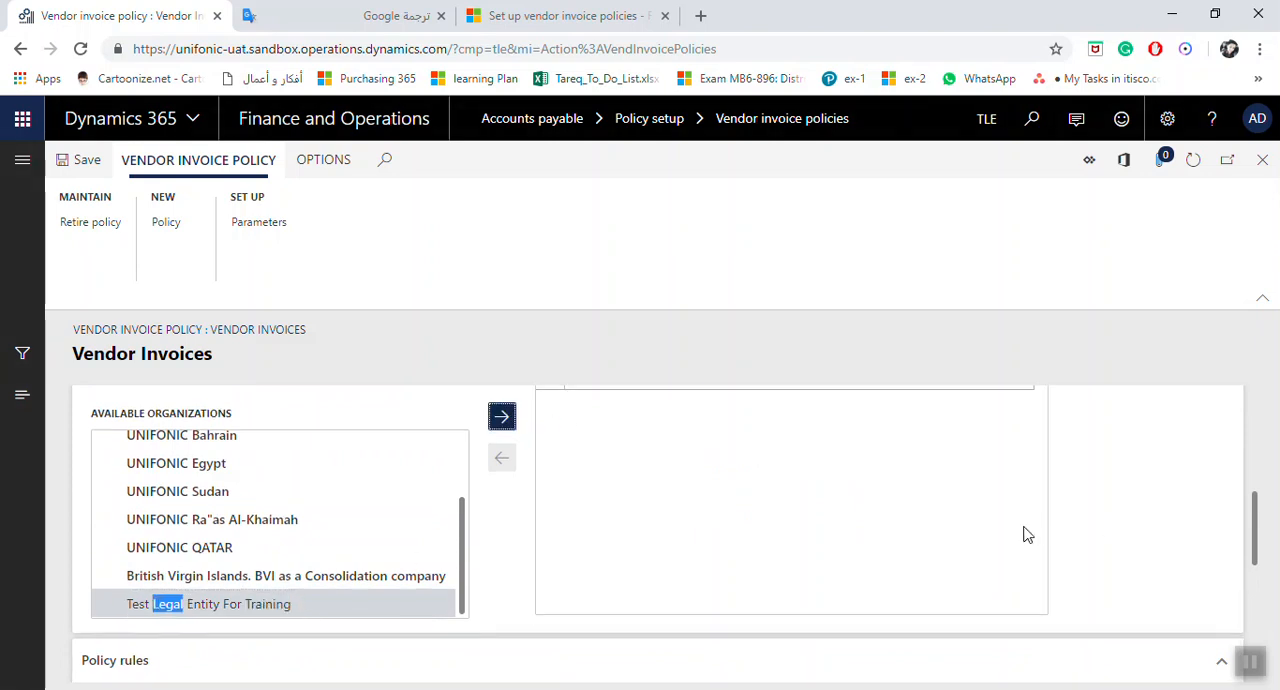
Step: Start a new policy rule for the Standard rule type with effective date 12/1/2018, leaving the expiration date at Never
scroll(797, 537, "down", 3)
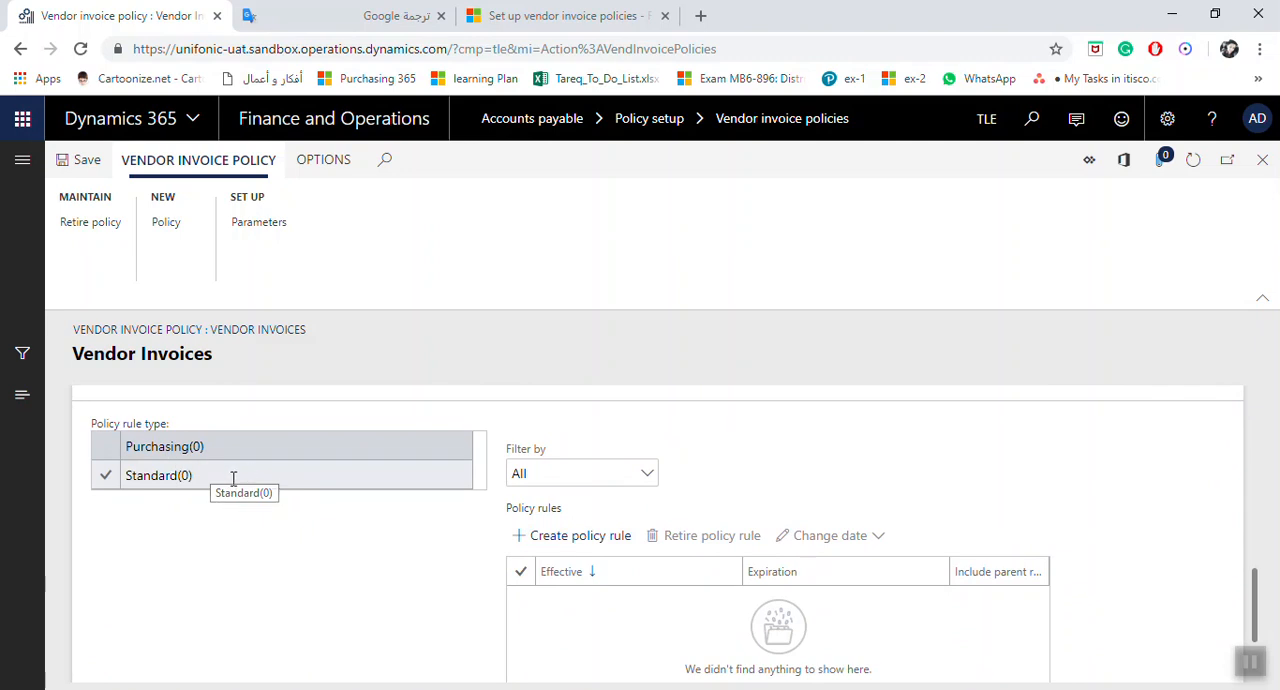
left_click(107, 476)
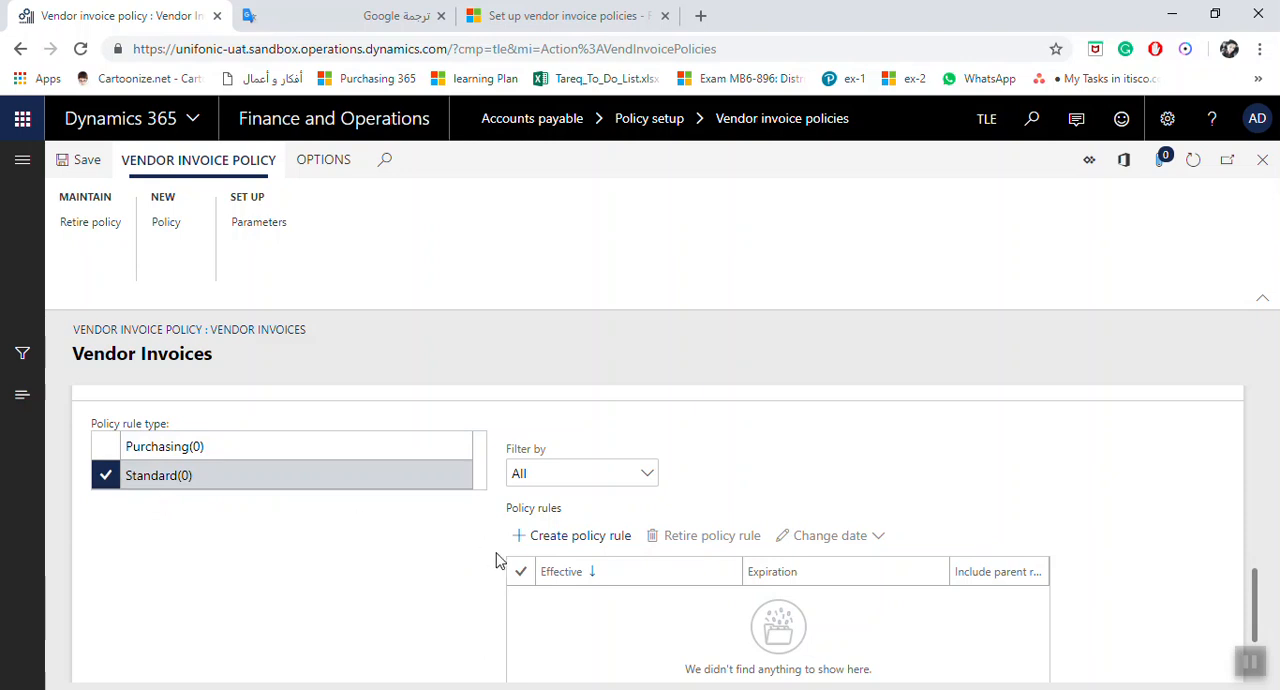
left_click(570, 540)
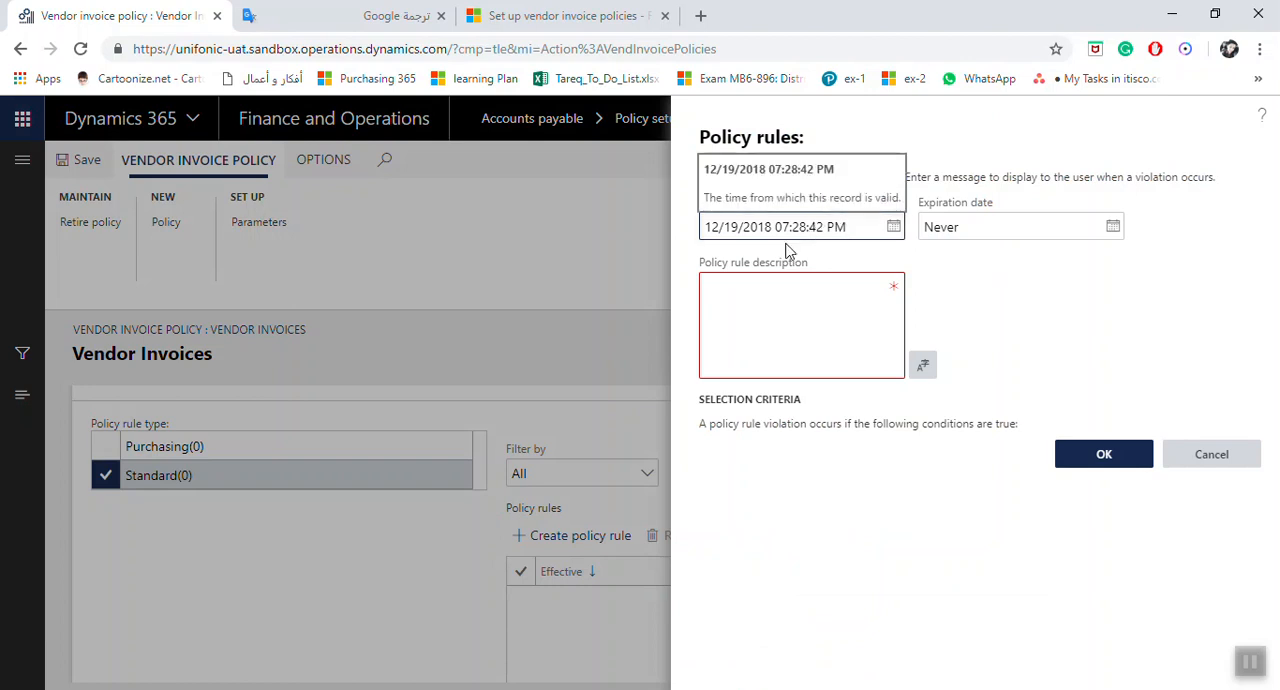
left_click(893, 227)
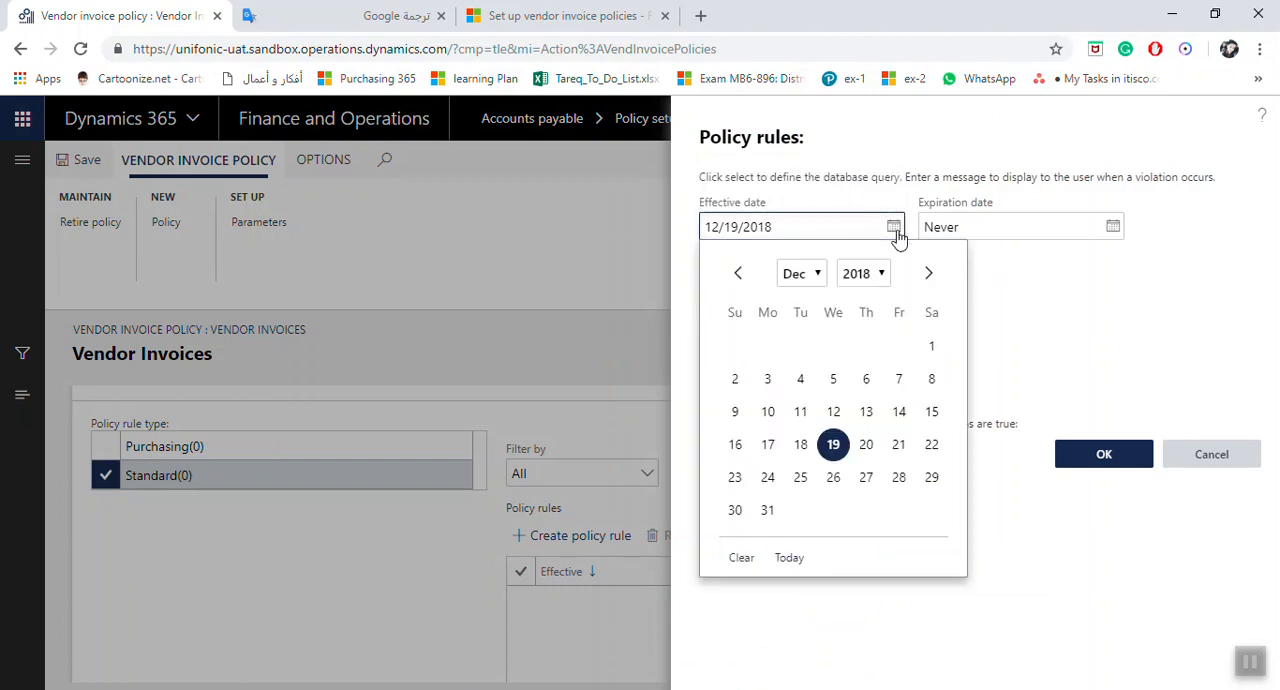
left_click(931, 345)
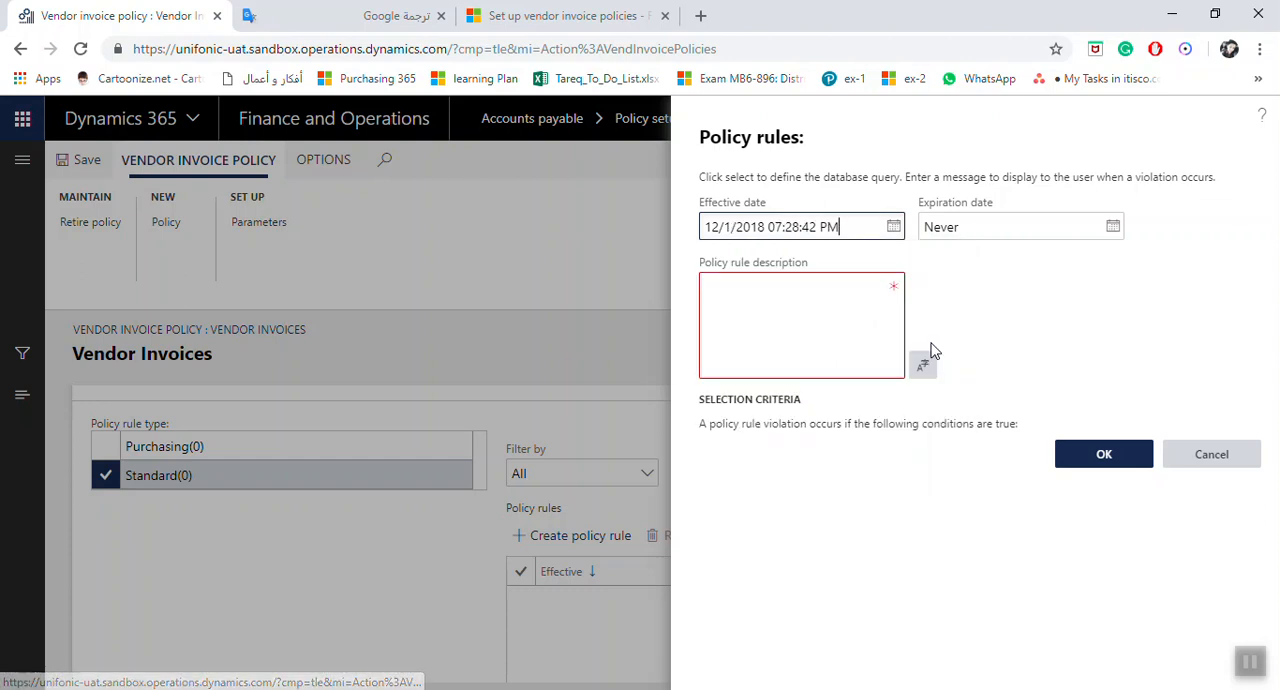
left_click(1005, 228)
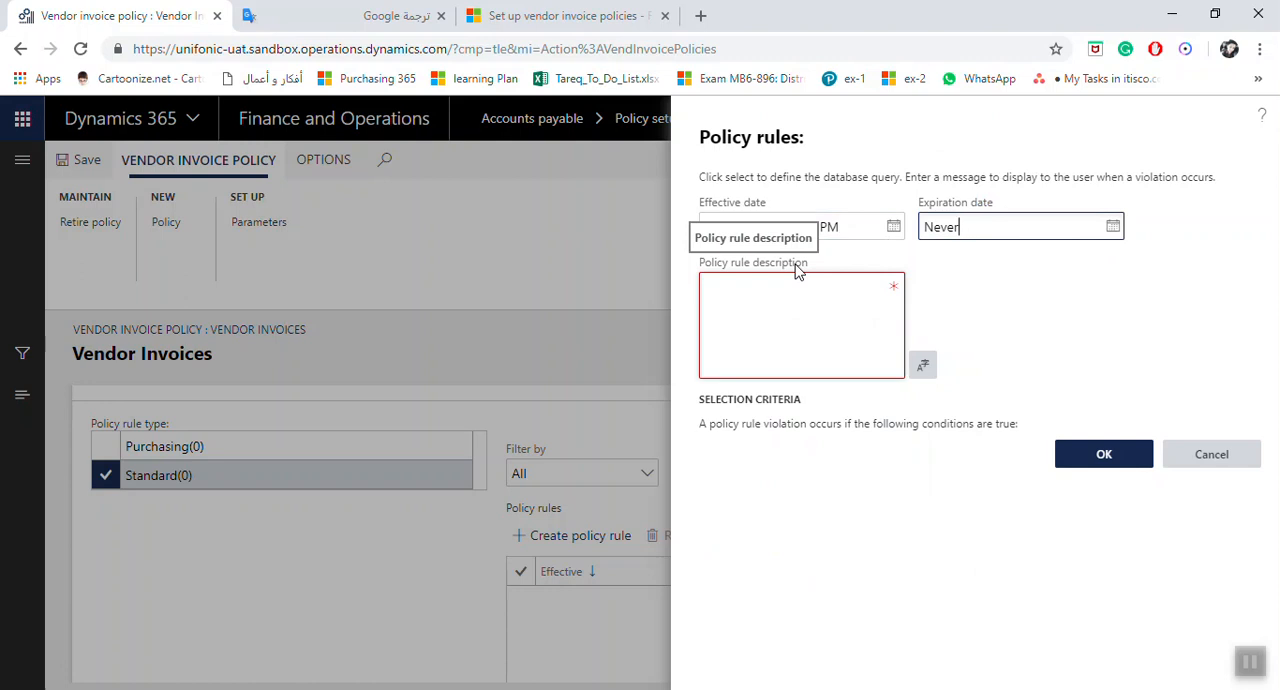
Step: Enter "As Per Standard Polization" as the policy rule description and confirm the rule, accepting the current date and time as its start
left_click(733, 314)
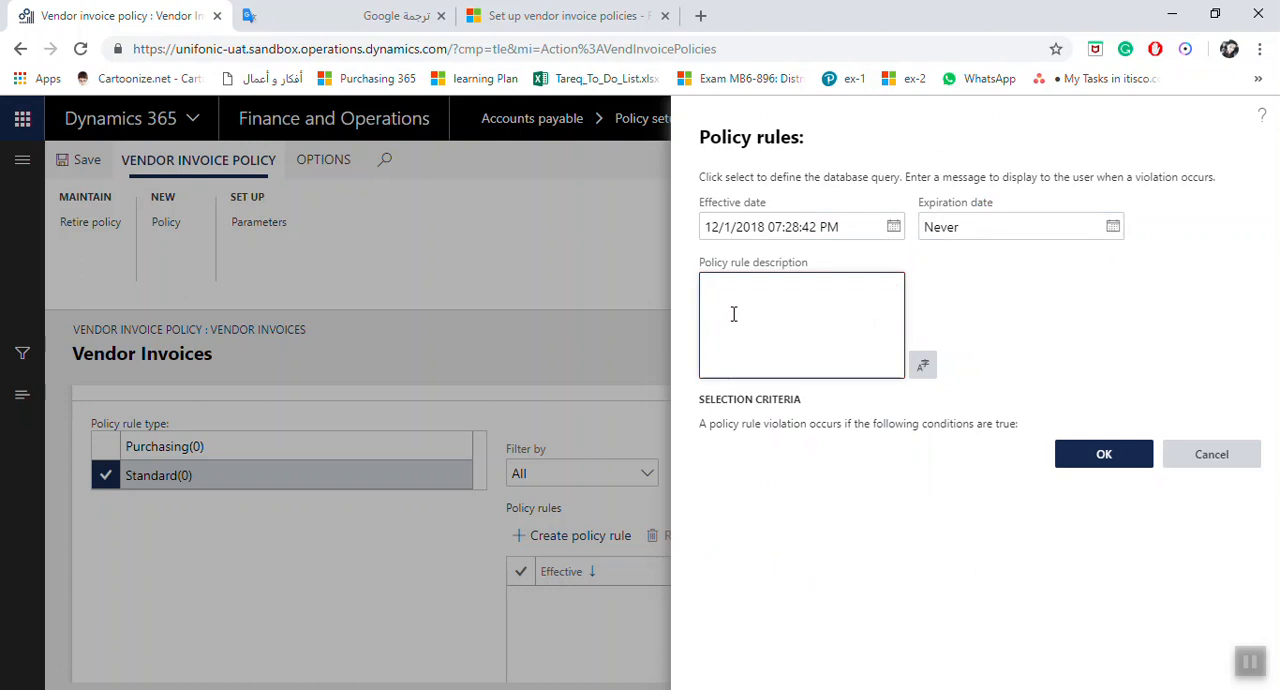
type("As Per S")
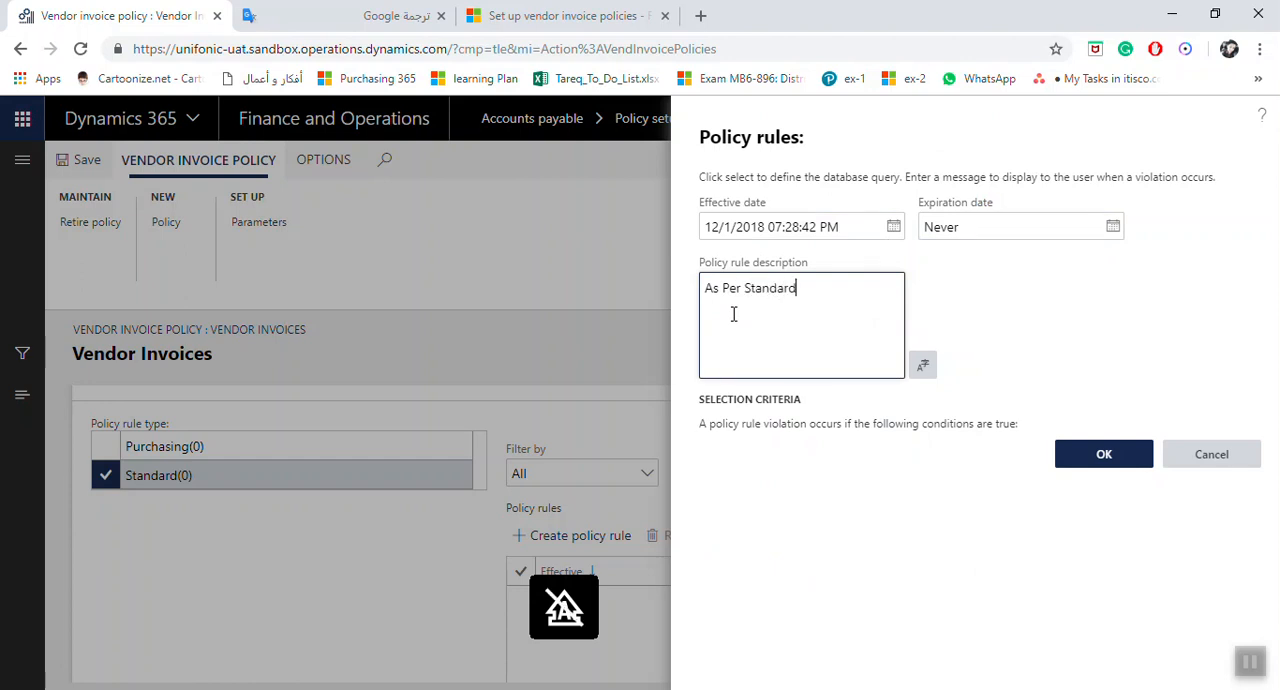
type("tandard")
key("Caps_Lock")
type("P")
key("Caps_Lock")
type("ol")
type("ization")
left_click(1106, 464)
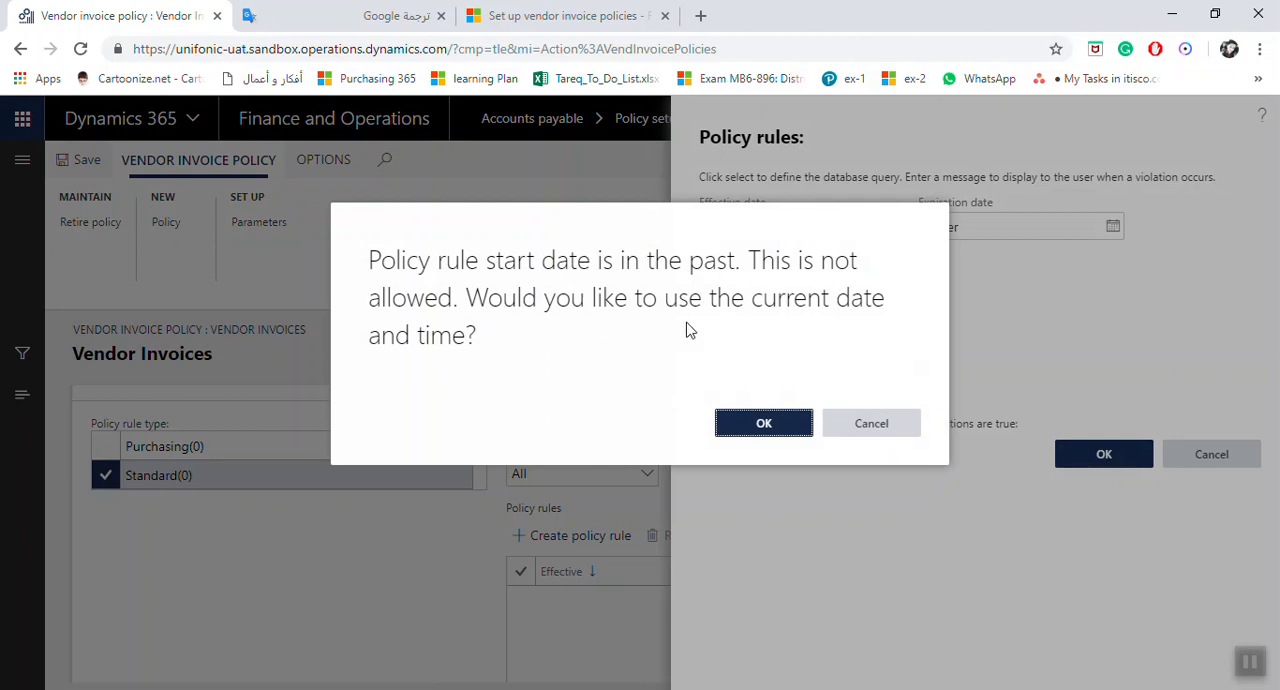
left_click(766, 425)
Step: Save the Vendor Invoices policy and close the vendor invoice policies page
left_click(88, 162)
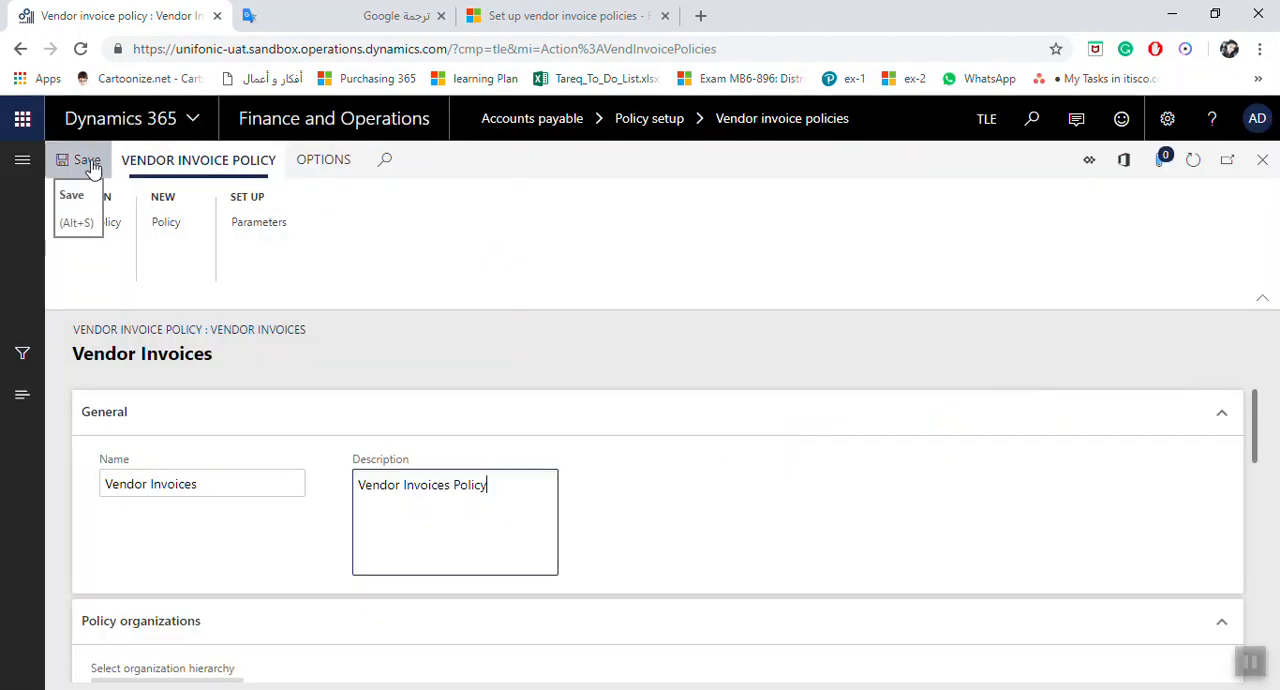
left_click(89, 164)
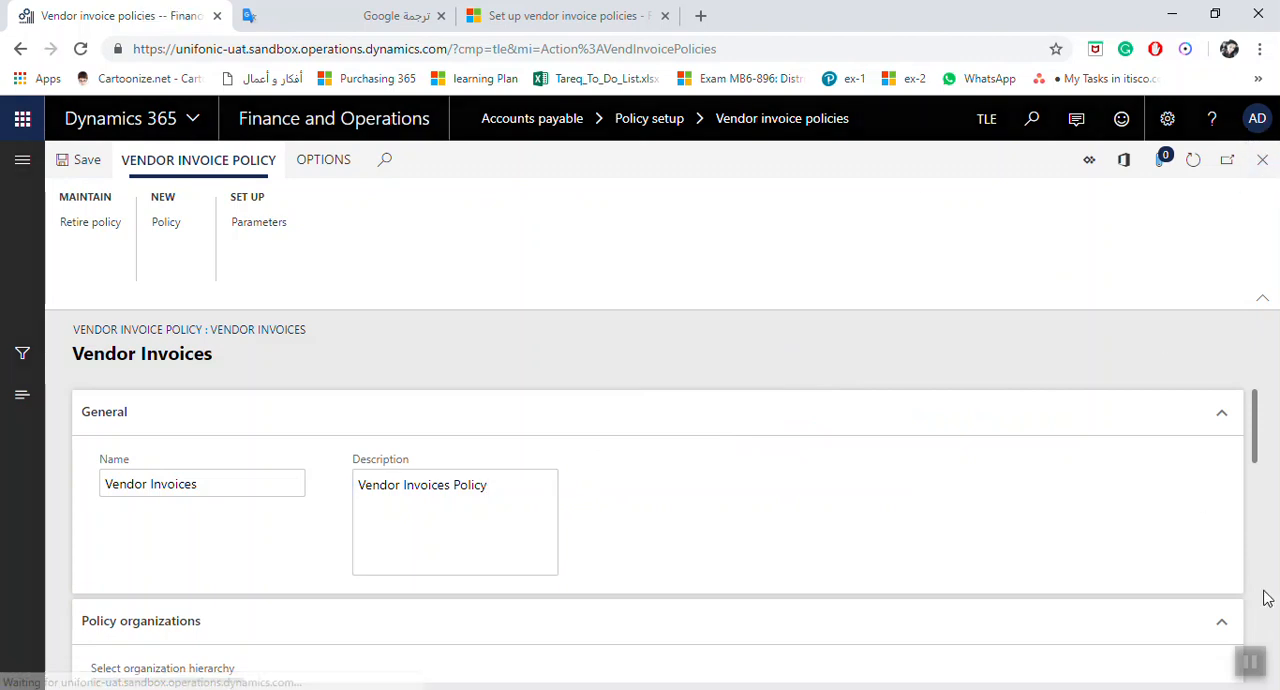
left_click(1259, 159)
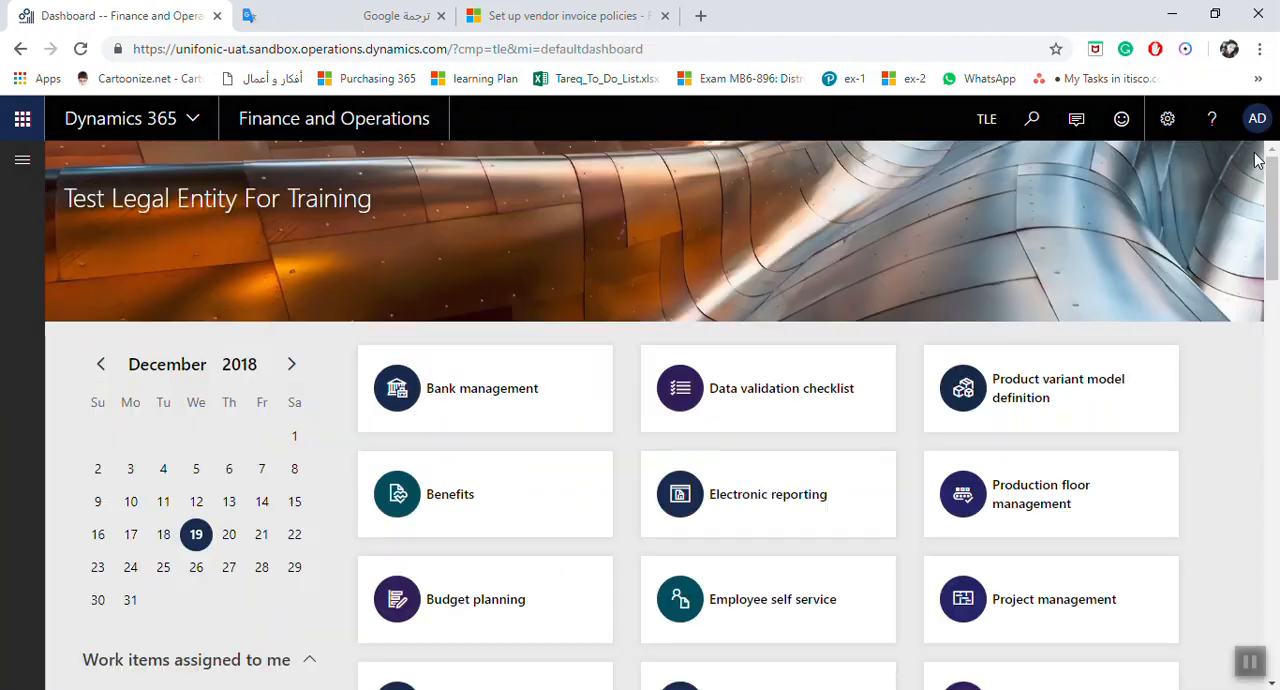